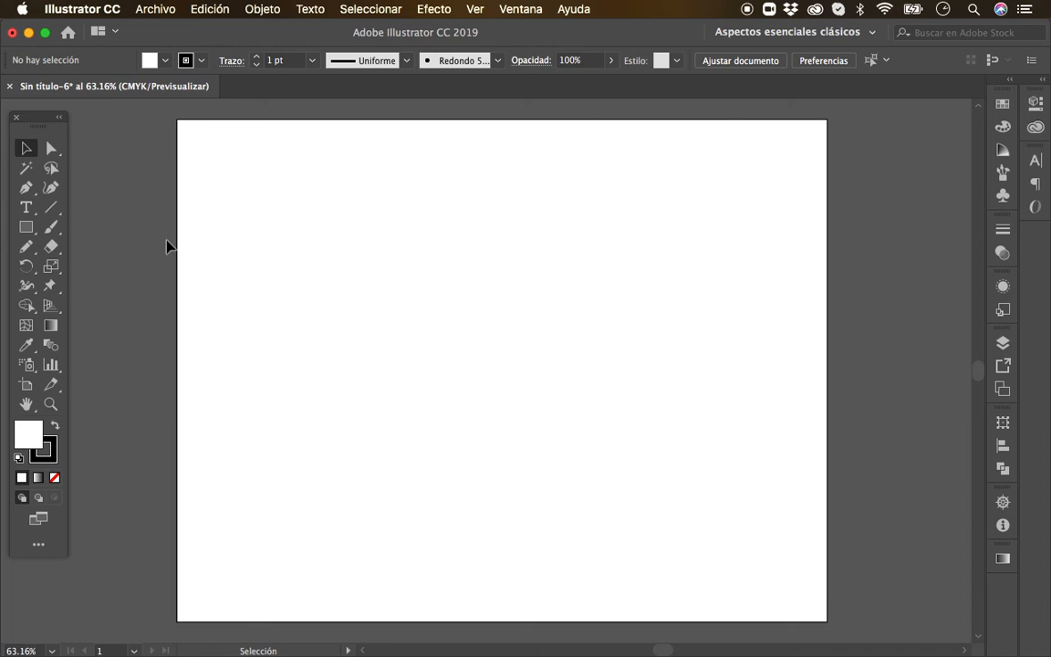
# - Draw a straight diagonal line about 178 mm long across the artboard's upper area with the Pen tool, and delete it
pyautogui.press('p')
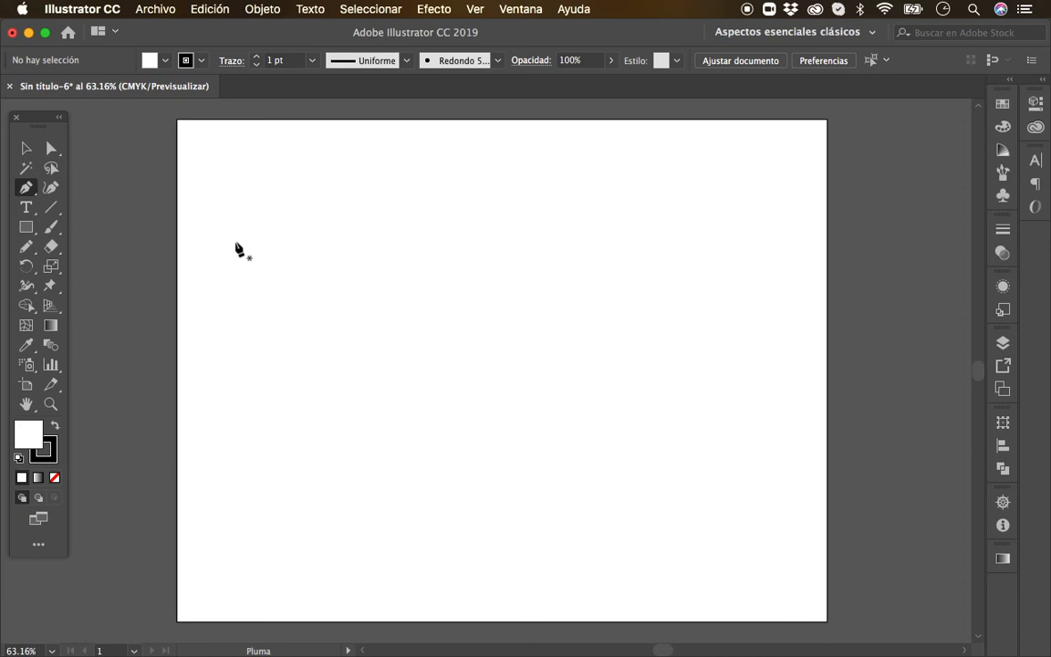
pyautogui.click(230, 186)
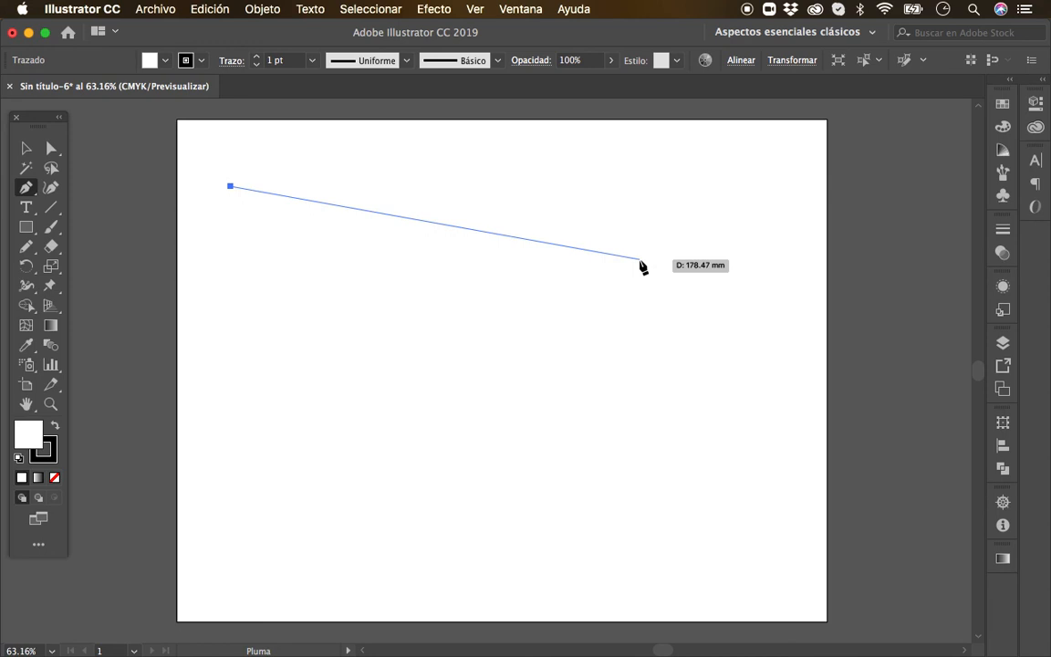
pyautogui.click(640, 260)
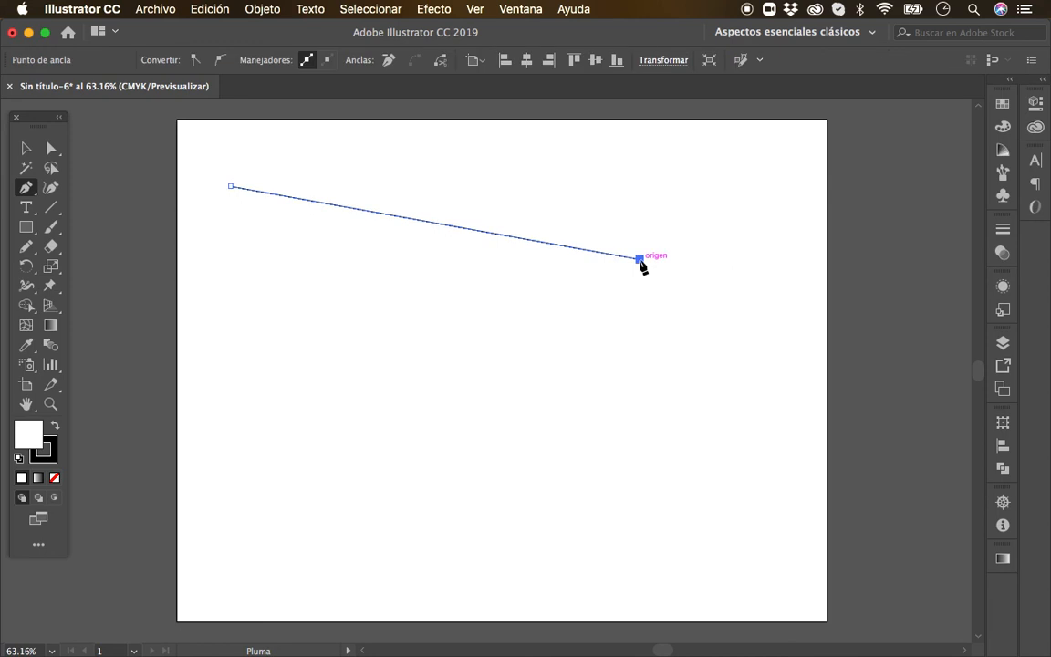
pyautogui.press('v')
pyautogui.click(620, 380)
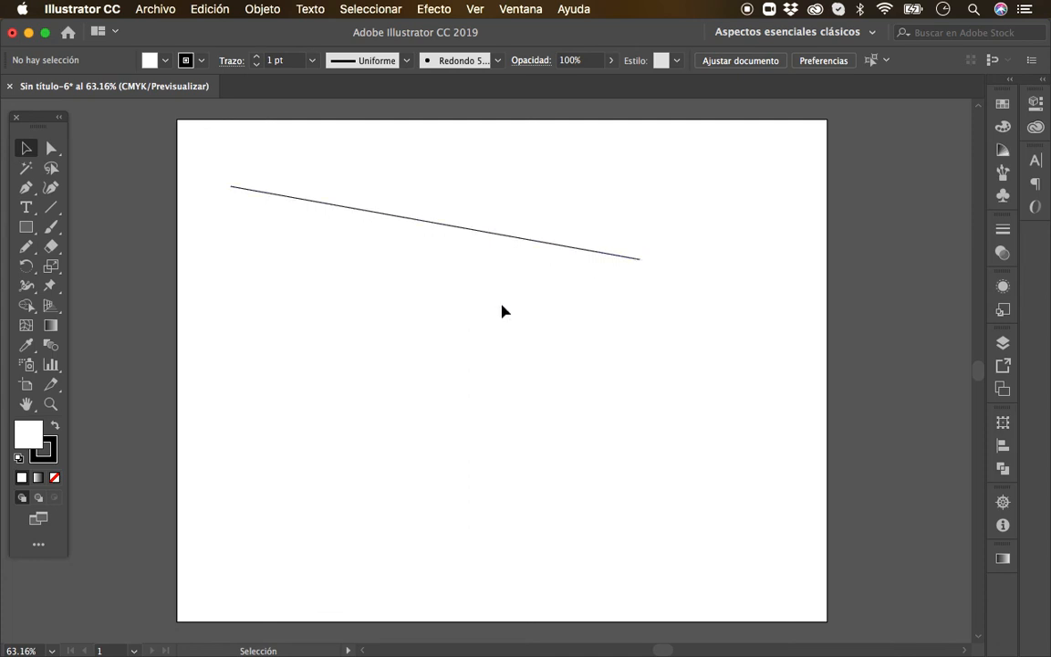
pyautogui.moveTo(506, 212); pyautogui.dragTo(575, 319)
pyautogui.press('Delete')
# - Draw a closed rectangle about 132 mm high with the Pen tool, using constrained horizontal and vertical segments, and deselect it
pyautogui.press('p')
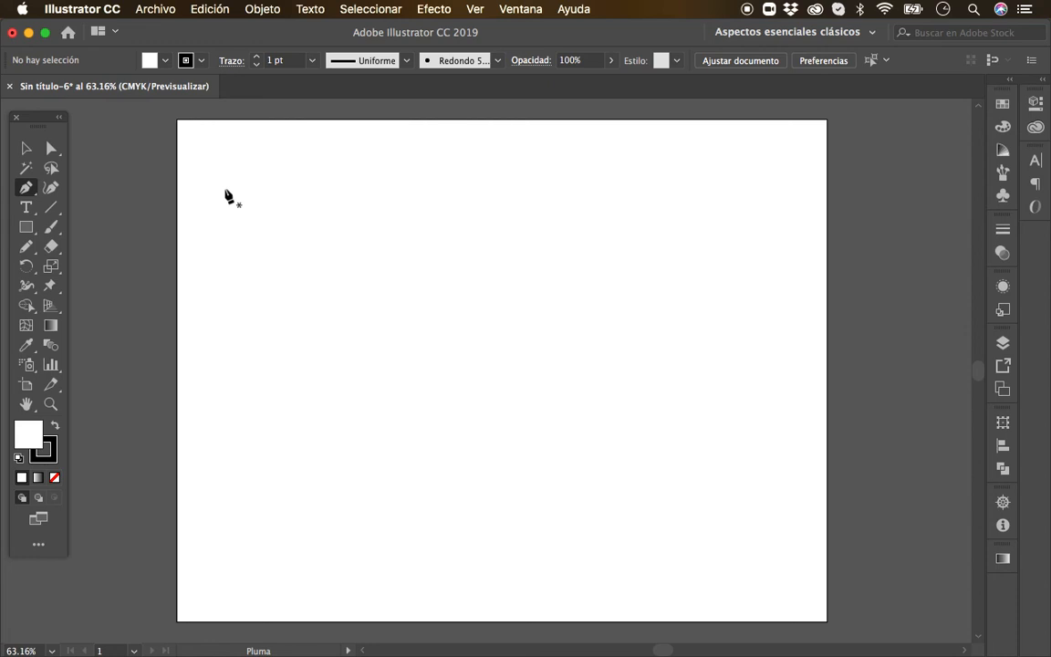
pyautogui.click(226, 190)
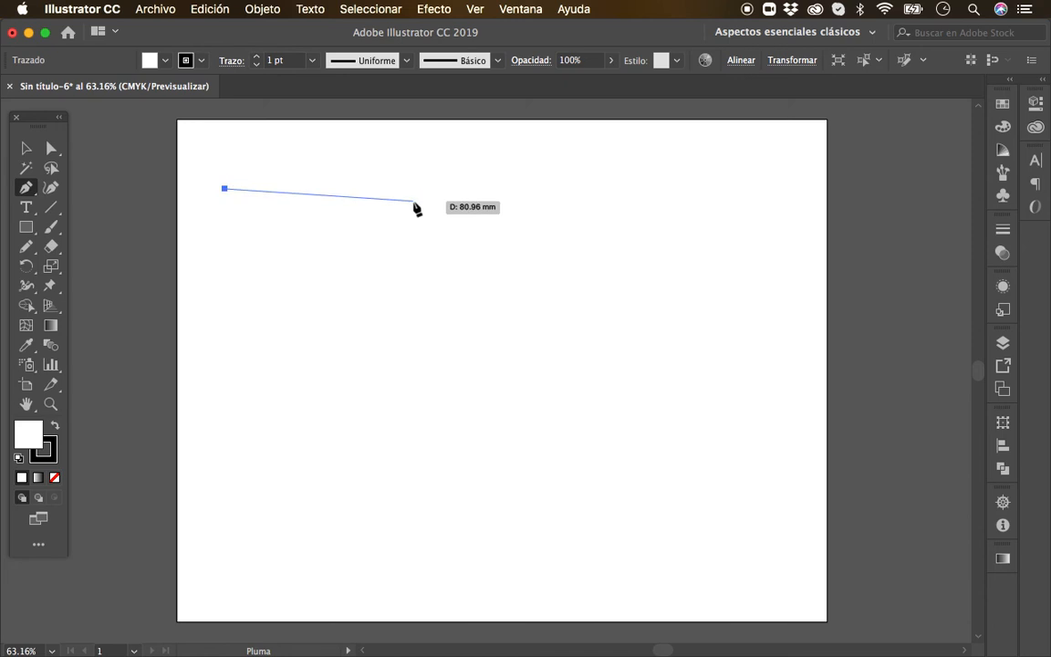
pyautogui.press('shift')
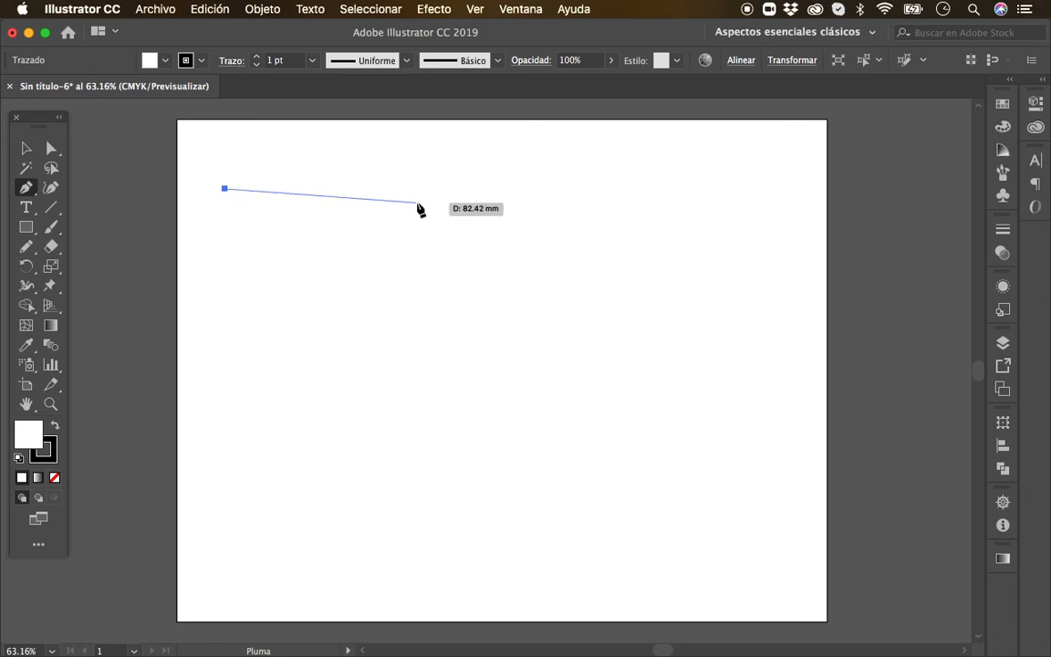
pyautogui.press('shift')
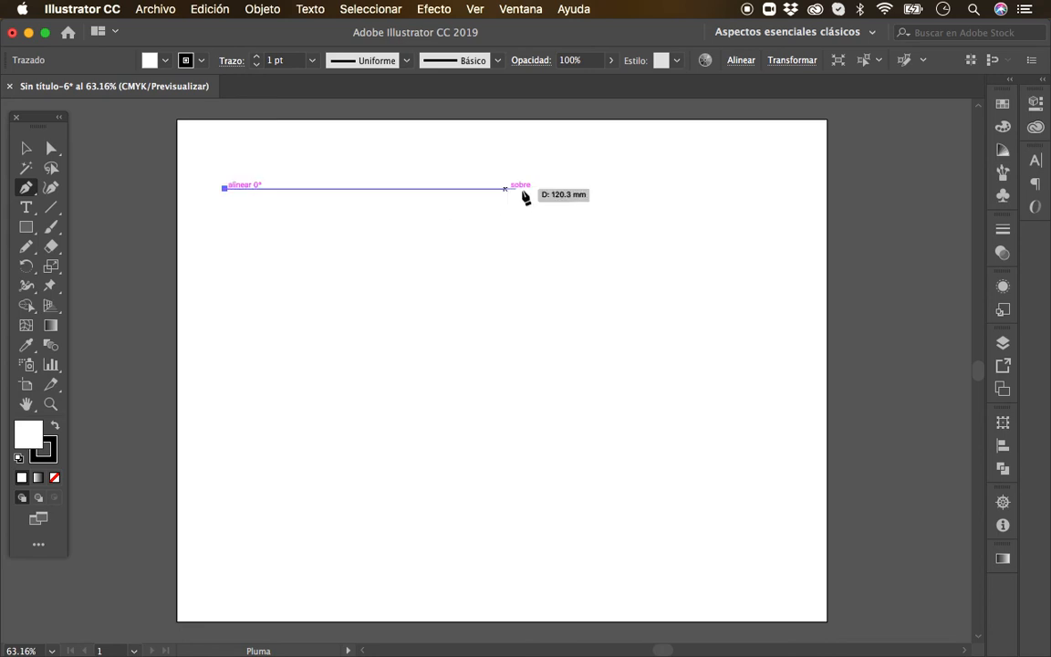
pyautogui.click(595, 189)
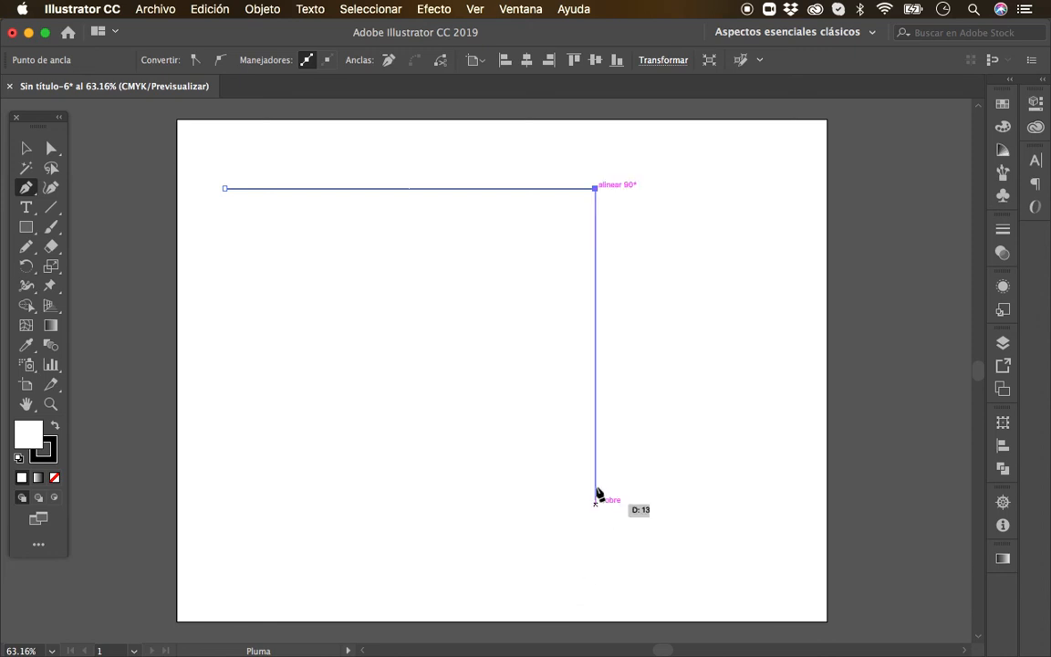
pyautogui.click(596, 496)
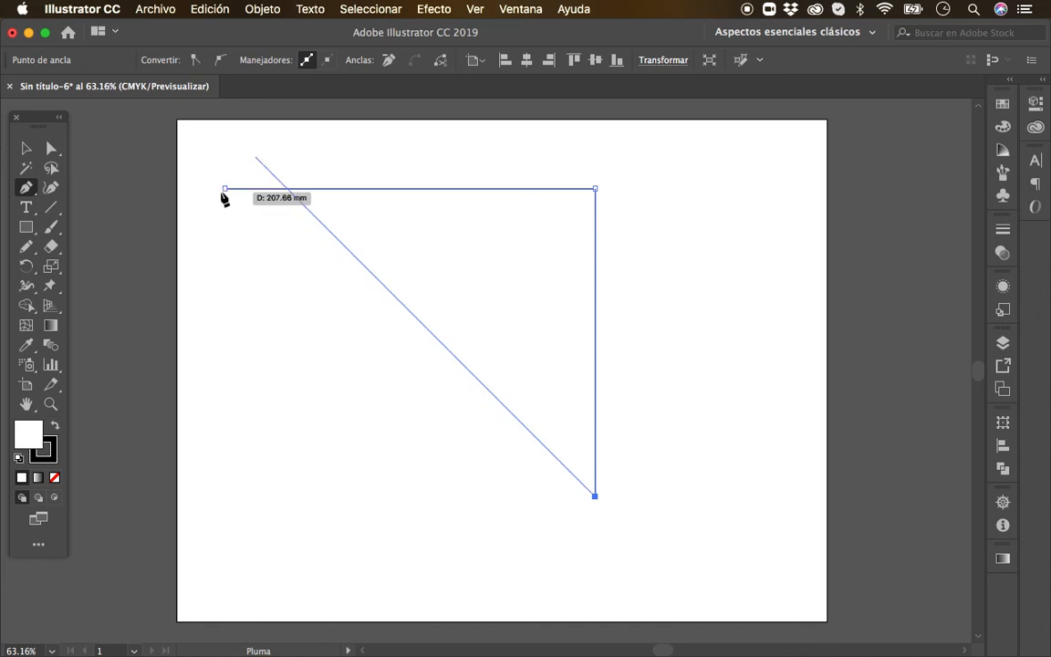
pyautogui.click(226, 497)
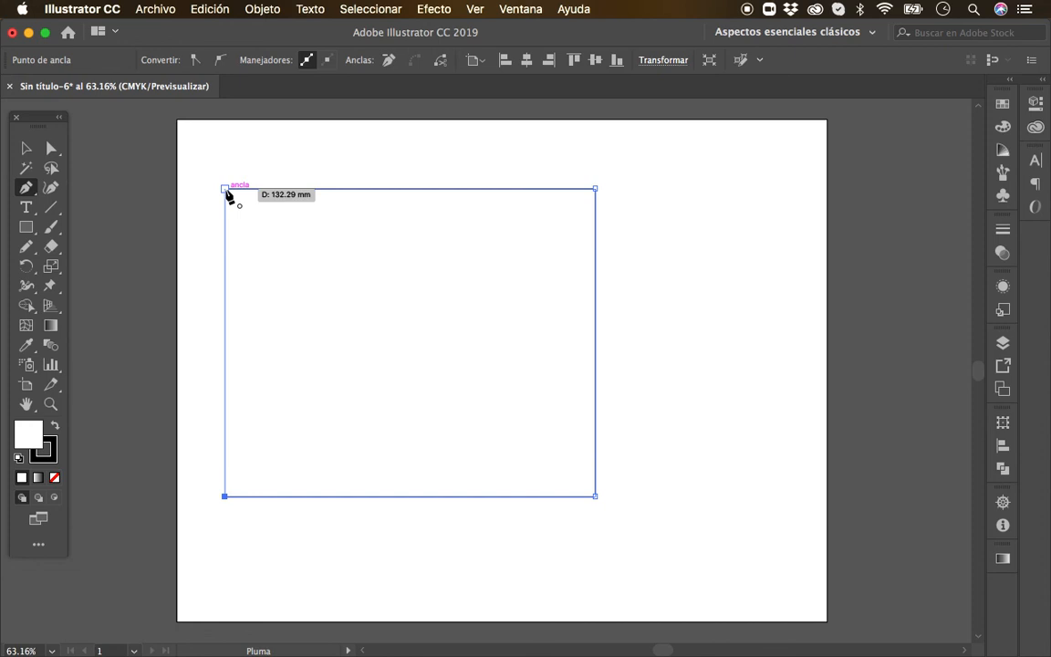
pyautogui.click(226, 189)
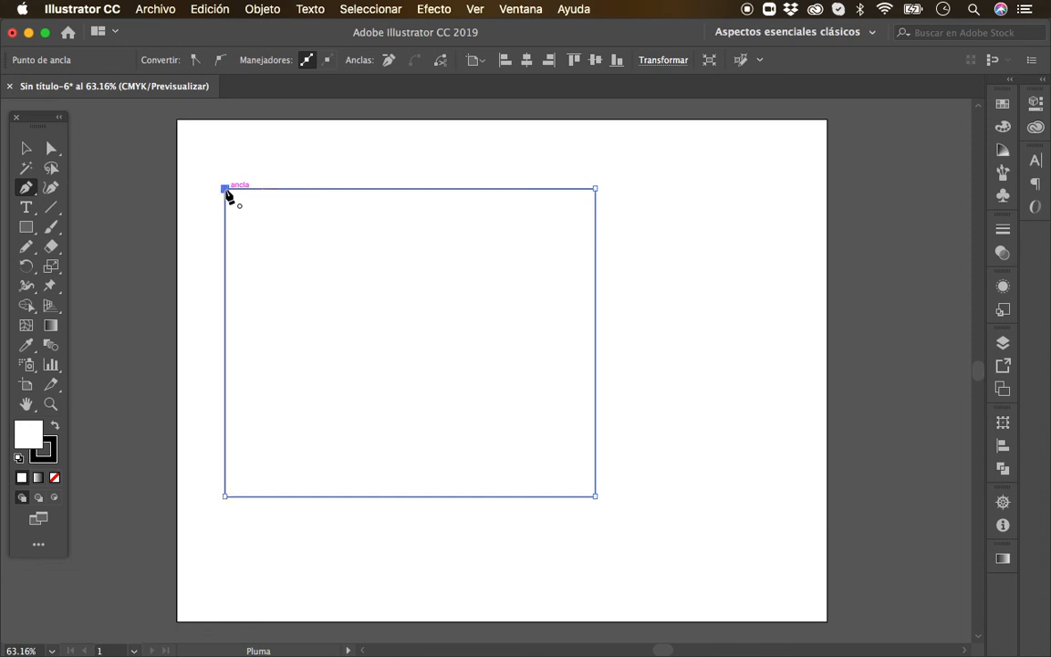
pyautogui.click(25, 148)
pyautogui.click(160, 265)
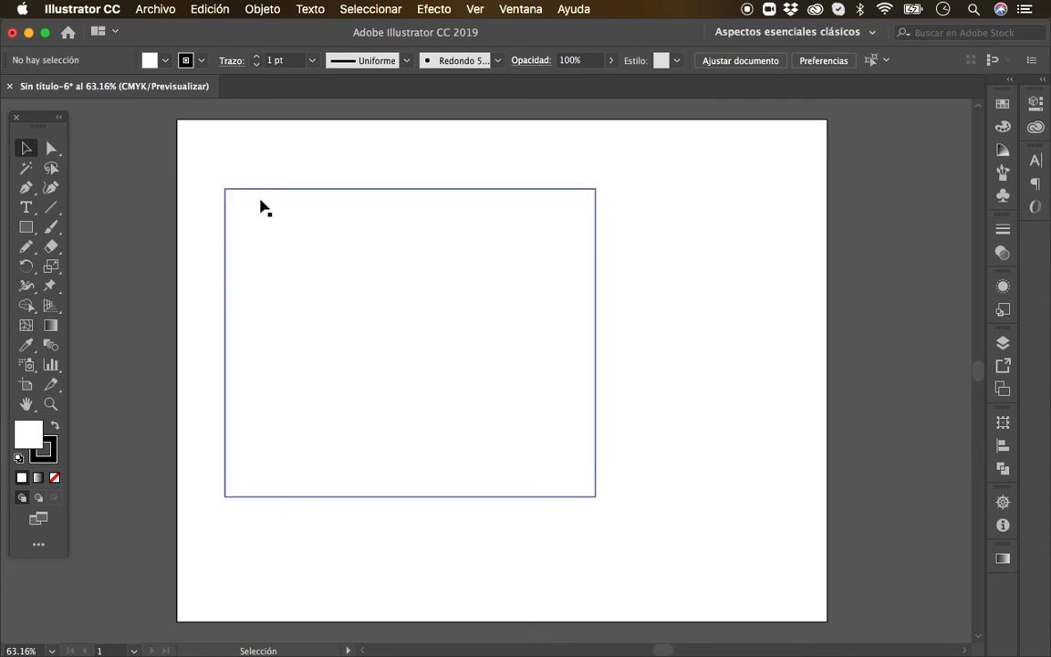
# - Reposition the rectangle so that it sits horizontally centred in the upper part of the artboard
pyautogui.click(306, 191)
pyautogui.moveTo(329, 194); pyautogui.dragTo(448, 195)
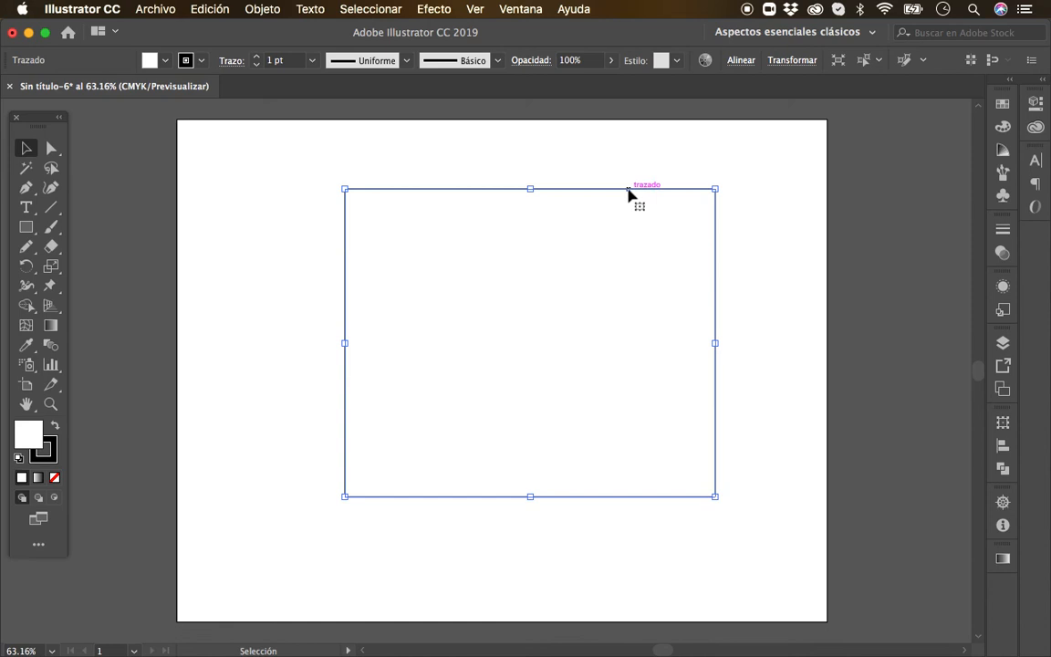
pyautogui.press('super+shift+a')
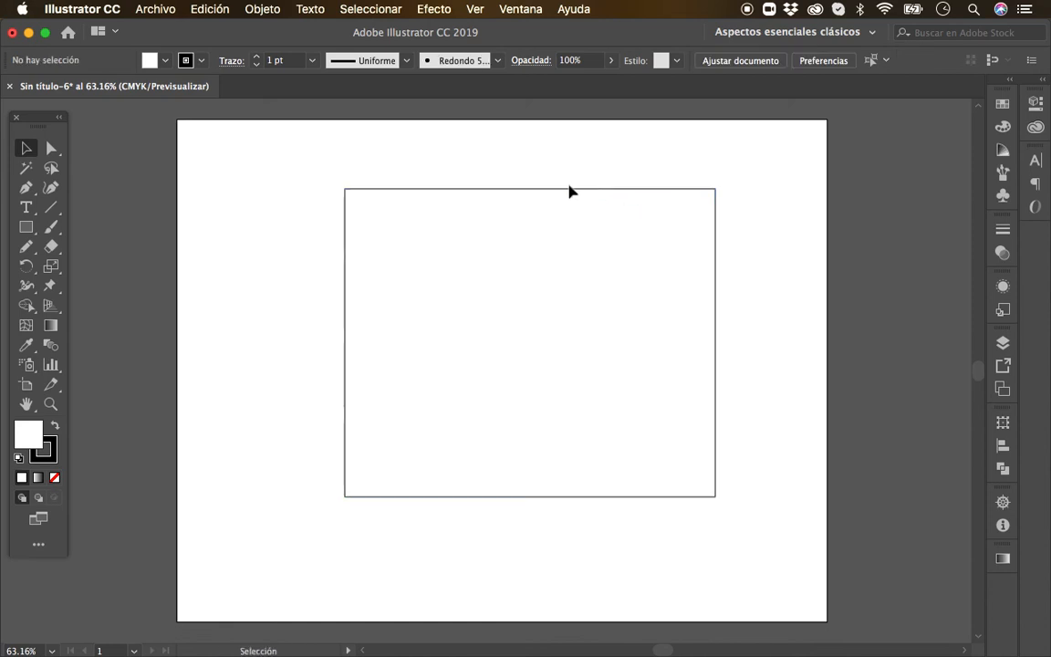
pyautogui.click(601, 190)
pyautogui.moveTo(593, 190)
pyautogui.mouseDown()
pyautogui.moveTo(434, 198)
pyautogui.moveTo(682, 226)
pyautogui.moveTo(556, 200)
pyautogui.moveTo(566, 119)
pyautogui.moveTo(612, 128)
pyautogui.moveTo(594, 303)
pyautogui.moveTo(604, 195)
pyautogui.mouseUp()
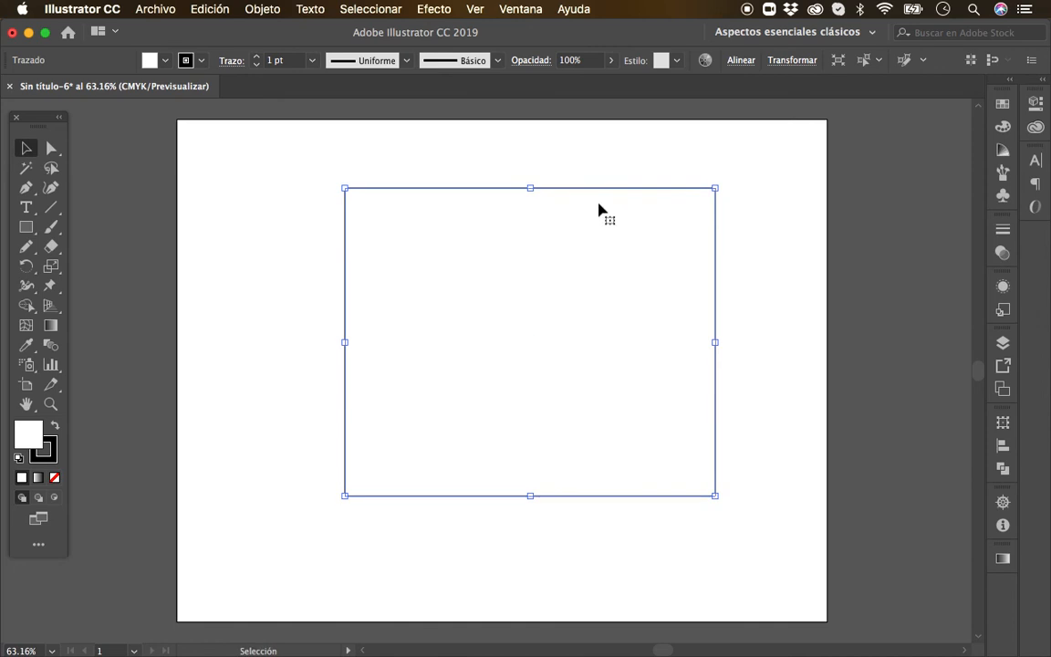
pyautogui.moveTo(490, 300); pyautogui.dragTo(472, 340)
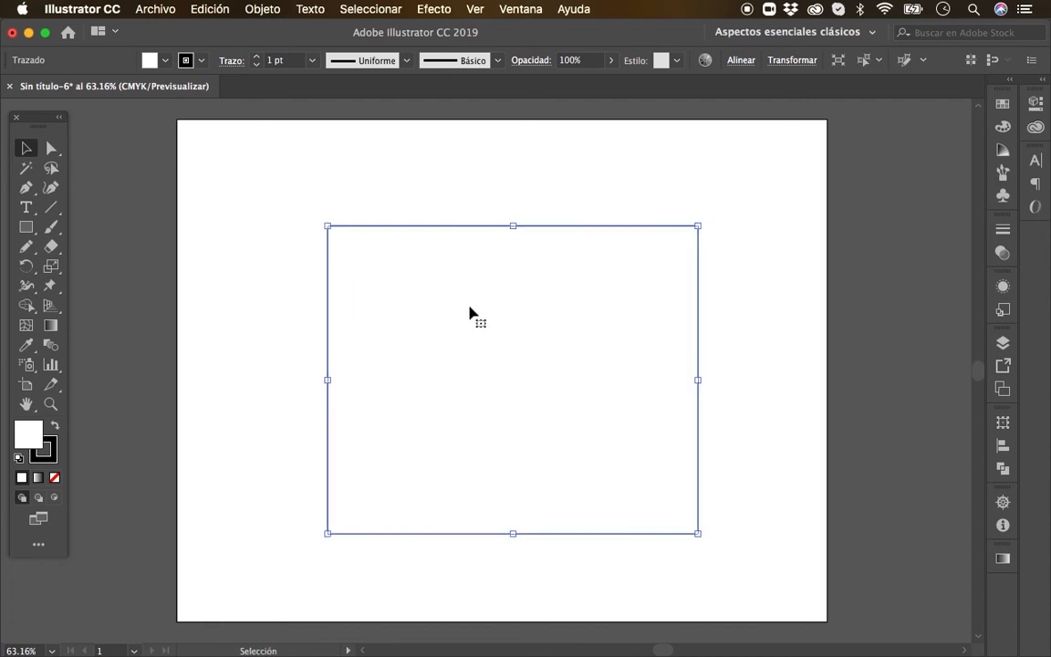
pyautogui.click(790, 415)
pyautogui.scroll(-1, 790, 415)
pyautogui.click(665, 451)
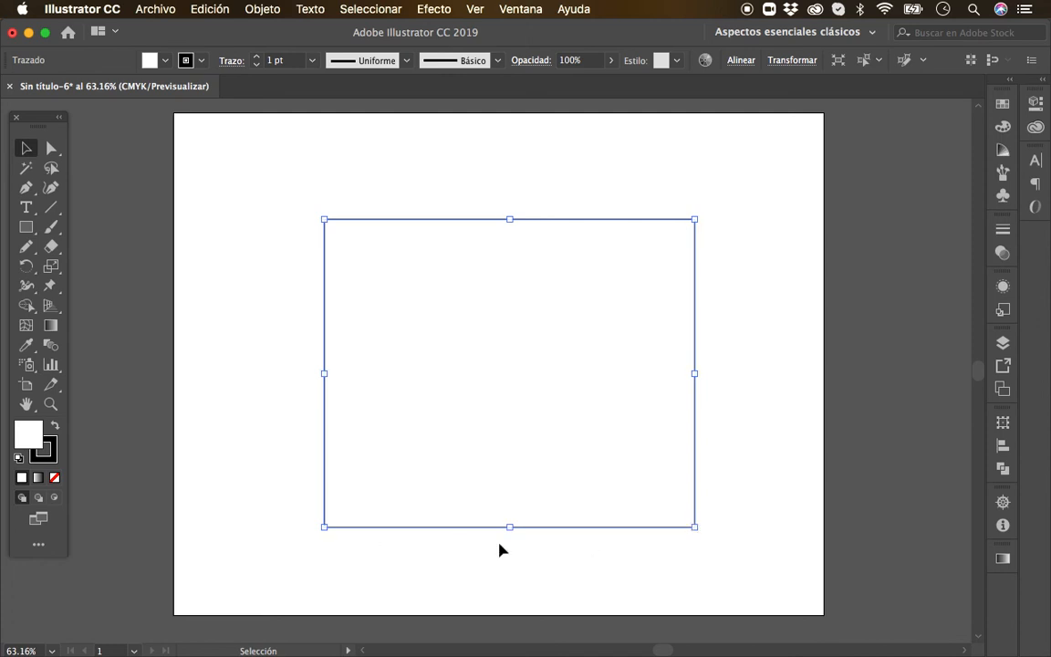
pyautogui.moveTo(521, 455); pyautogui.dragTo(511, 405)
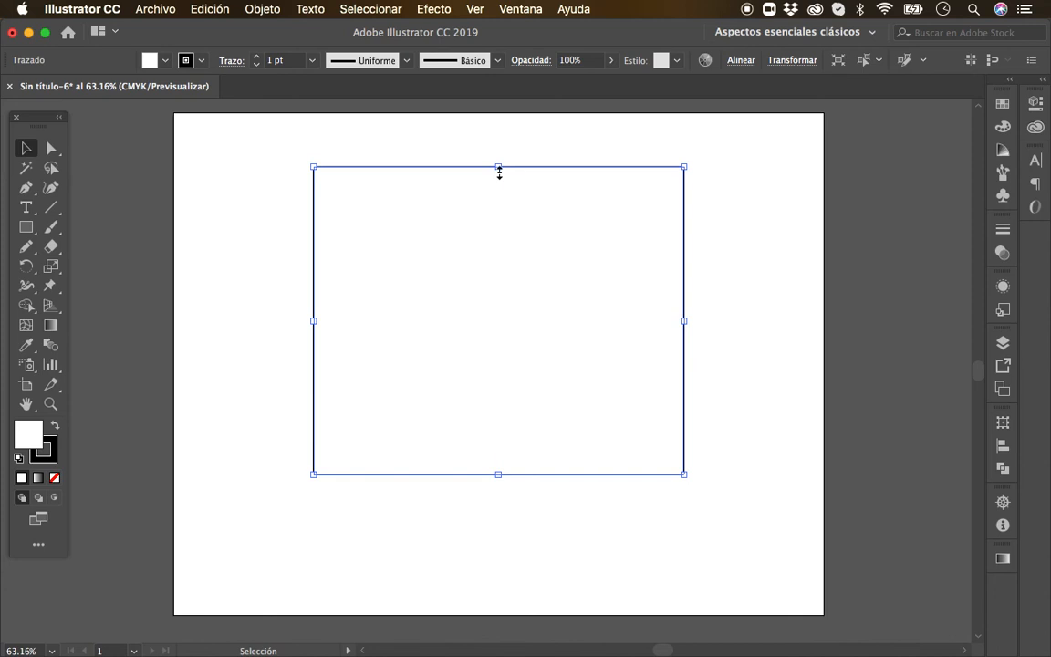
# - Reduce the rectangle's height and width from its upper and left sides, and undo both changes
pyautogui.moveTo(499, 169); pyautogui.dragTo(485, 292)
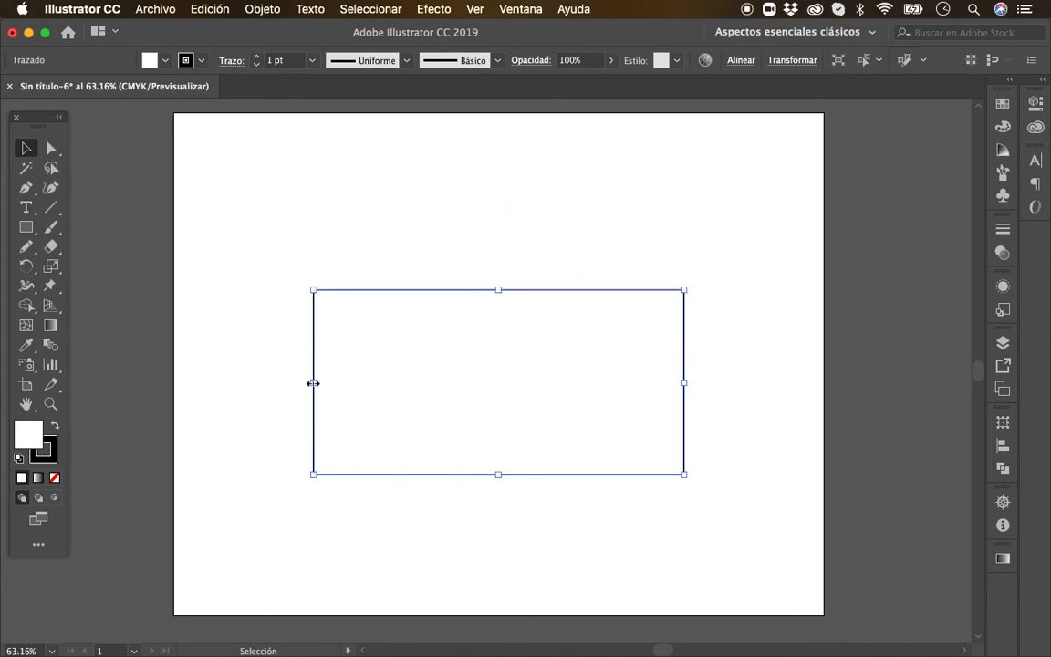
pyautogui.moveTo(313, 383); pyautogui.dragTo(471, 381)
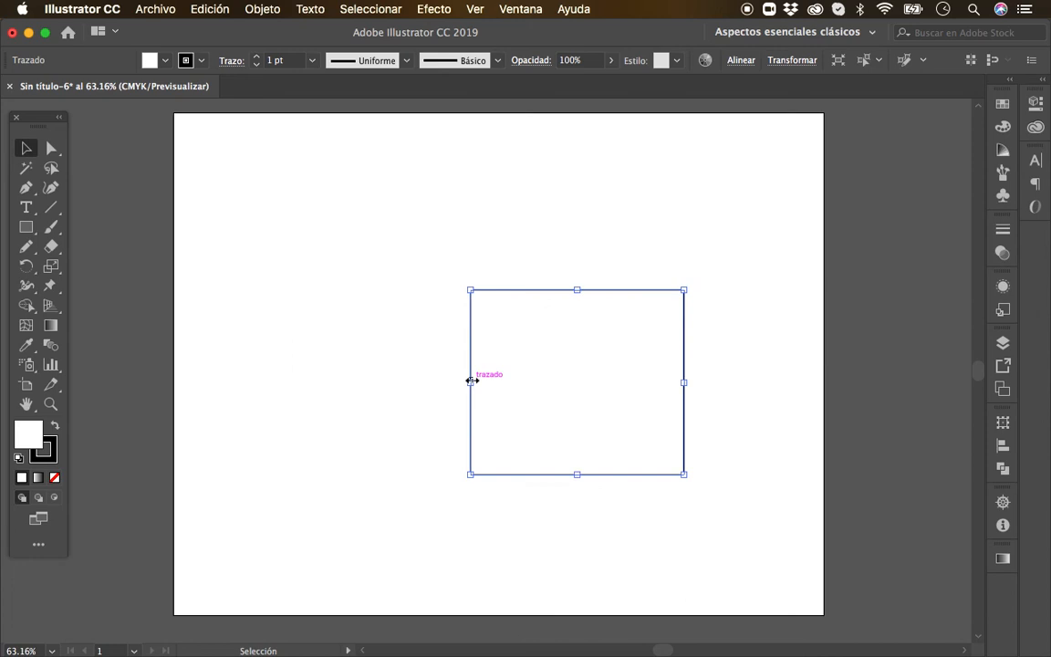
pyautogui.press('super+z')
pyautogui.press('super+z')
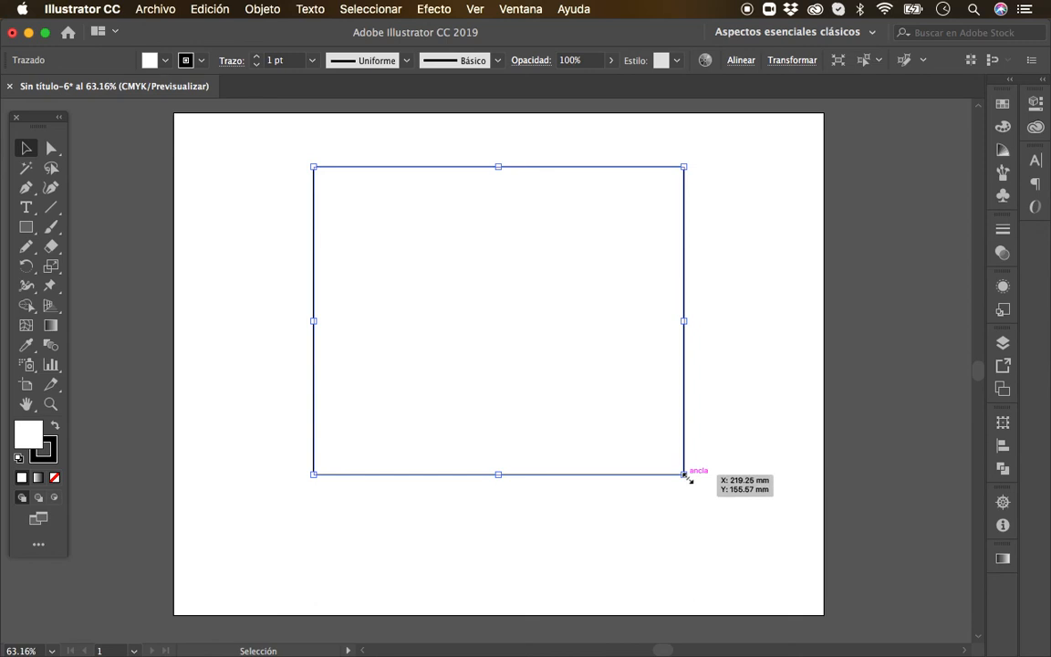
# - Enlarge the rectangle slightly from its lower-right corner, keeping its proportions
pyautogui.press('shift')
pyautogui.moveTo(685, 475); pyautogui.dragTo(705, 519)
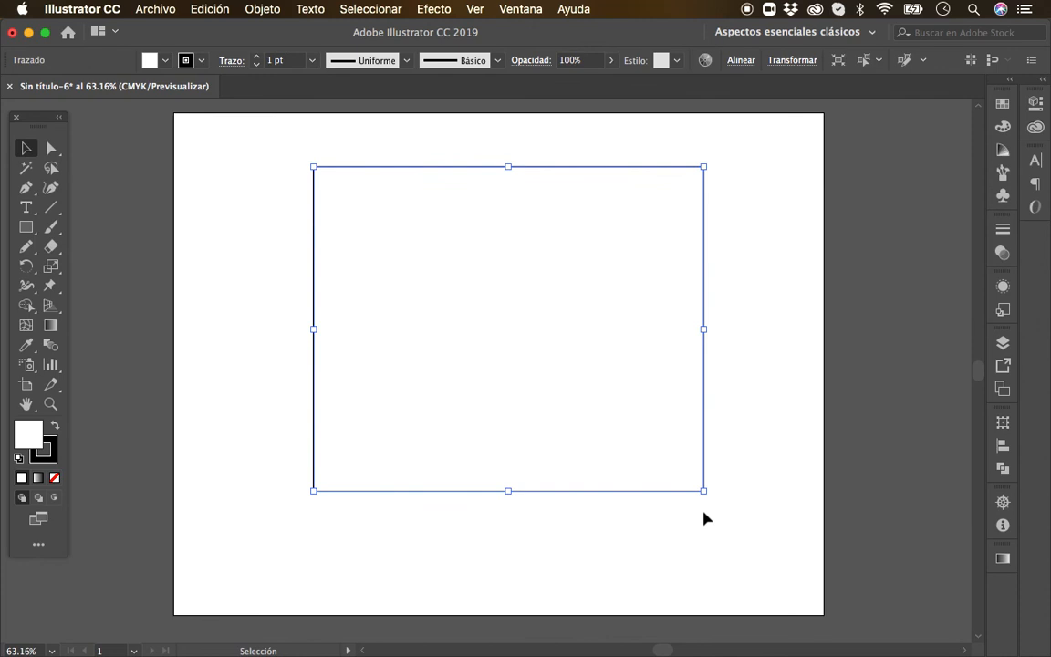
pyautogui.moveTo(702, 491)
pyautogui.mouseDown()
pyautogui.moveTo(441, 318)
pyautogui.moveTo(710, 498)
pyautogui.mouseUp()
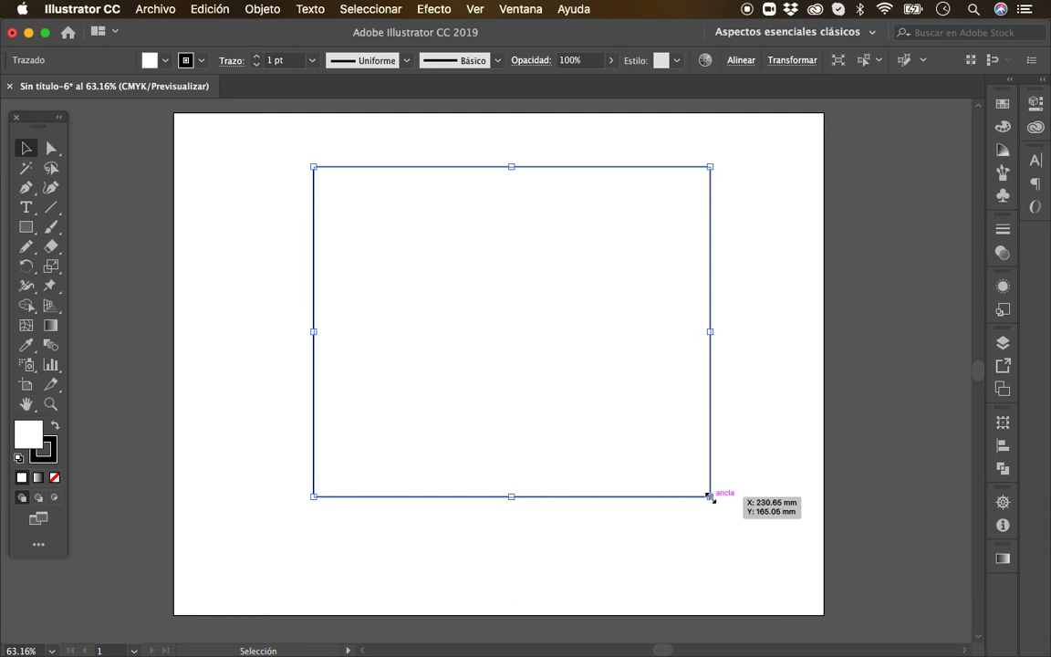
# - Scale the rectangle proportionally around its centre, first larger and finally down to less than half the artboard's width
pyautogui.press('shift')
pyautogui.moveTo(711, 497); pyautogui.dragTo(791, 520)
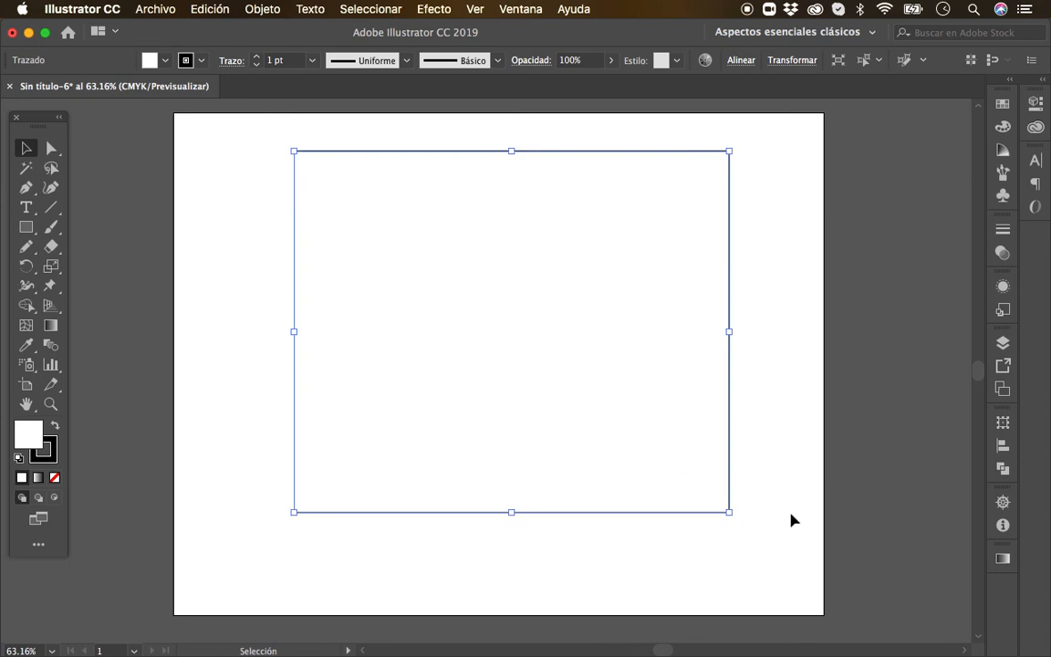
pyautogui.moveTo(729, 513); pyautogui.dragTo(655, 458)
pyautogui.click(718, 512)
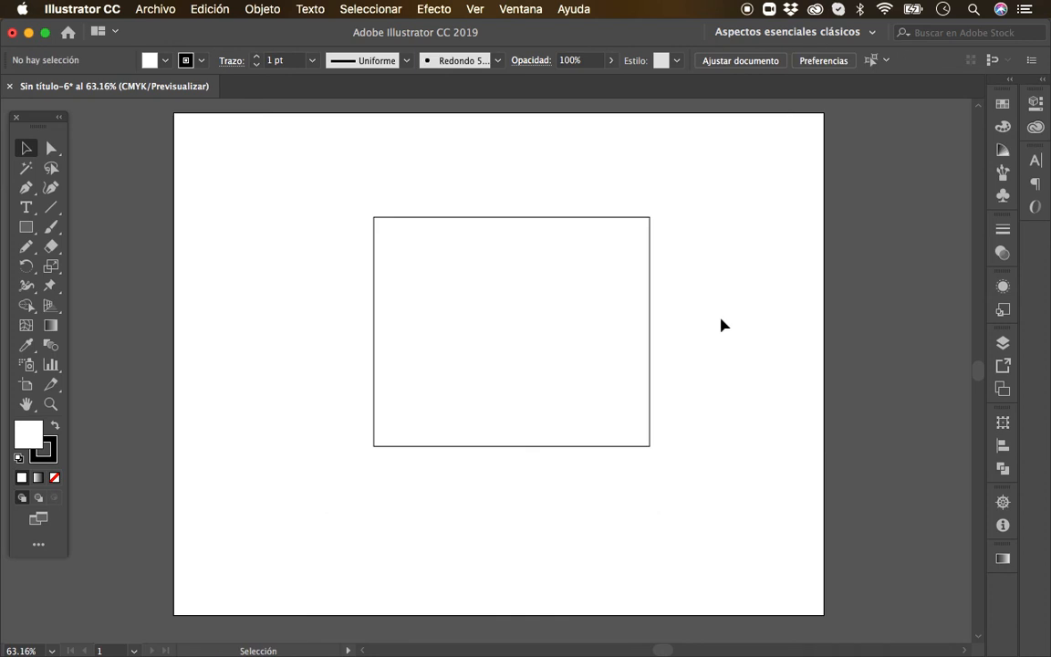
# - Move the reduced rectangle to about the centre of the artboard and deselect it
pyautogui.moveTo(560, 357); pyautogui.dragTo(596, 303)
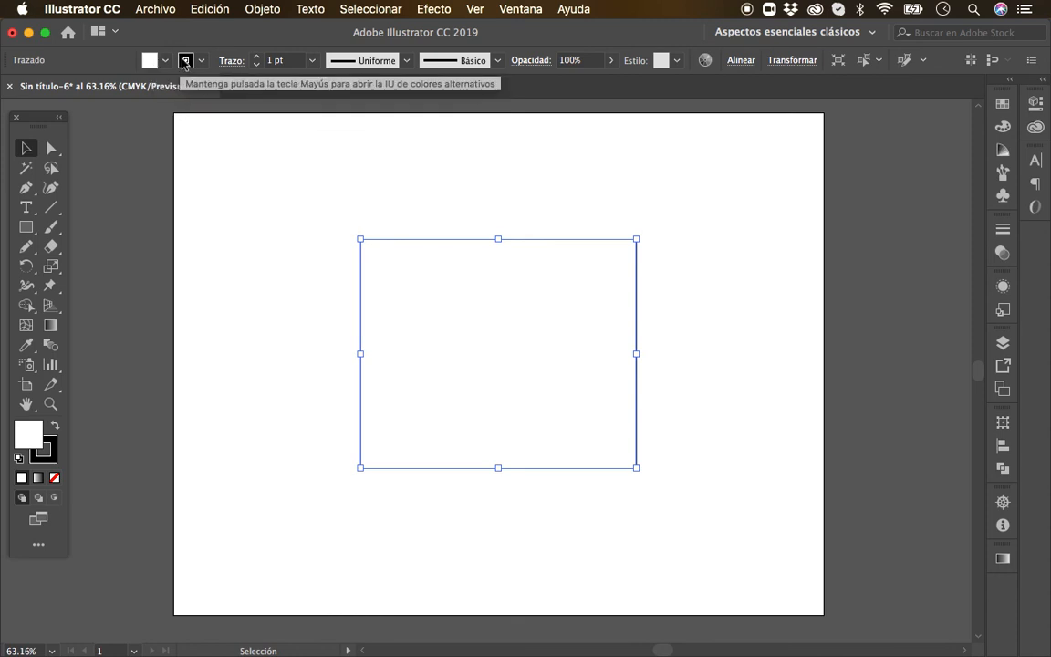
pyautogui.click(53, 445)
pyautogui.click(291, 370)
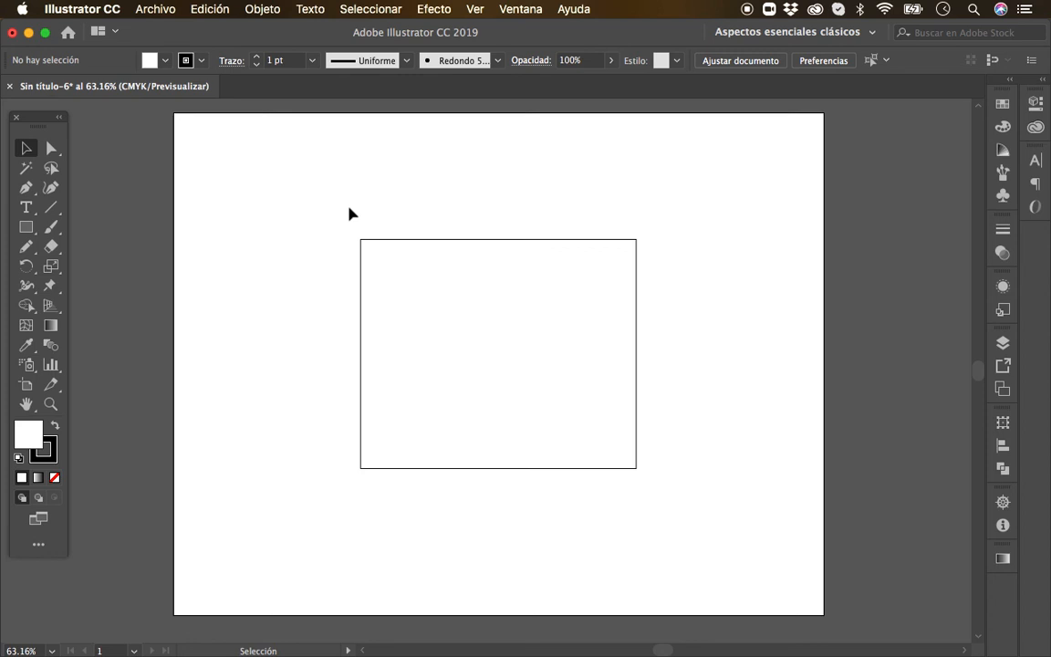
# - Select the rectangle and give it an orange fill
pyautogui.click(380, 241)
pyautogui.click(215, 138)
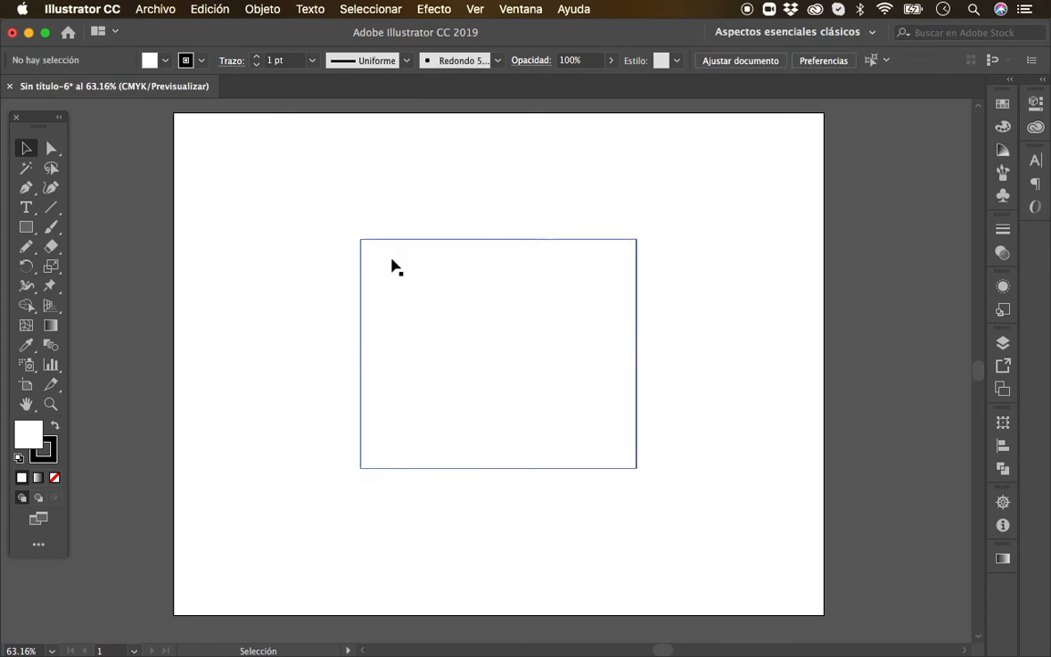
pyautogui.click(388, 261)
pyautogui.moveTo(248, 151); pyautogui.dragTo(489, 362)
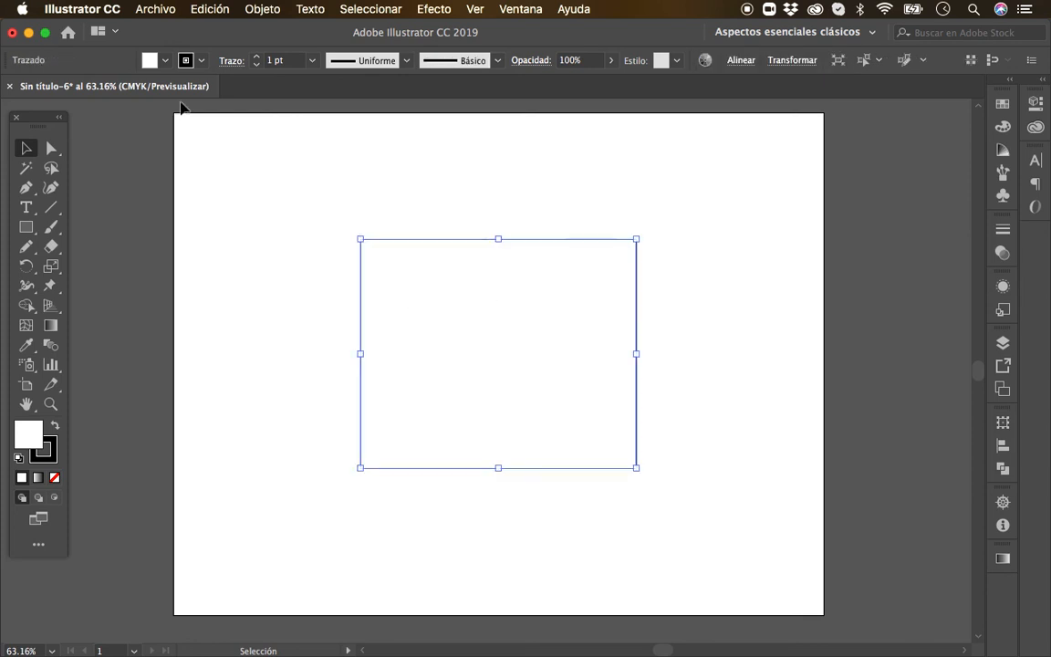
pyautogui.click(165, 63)
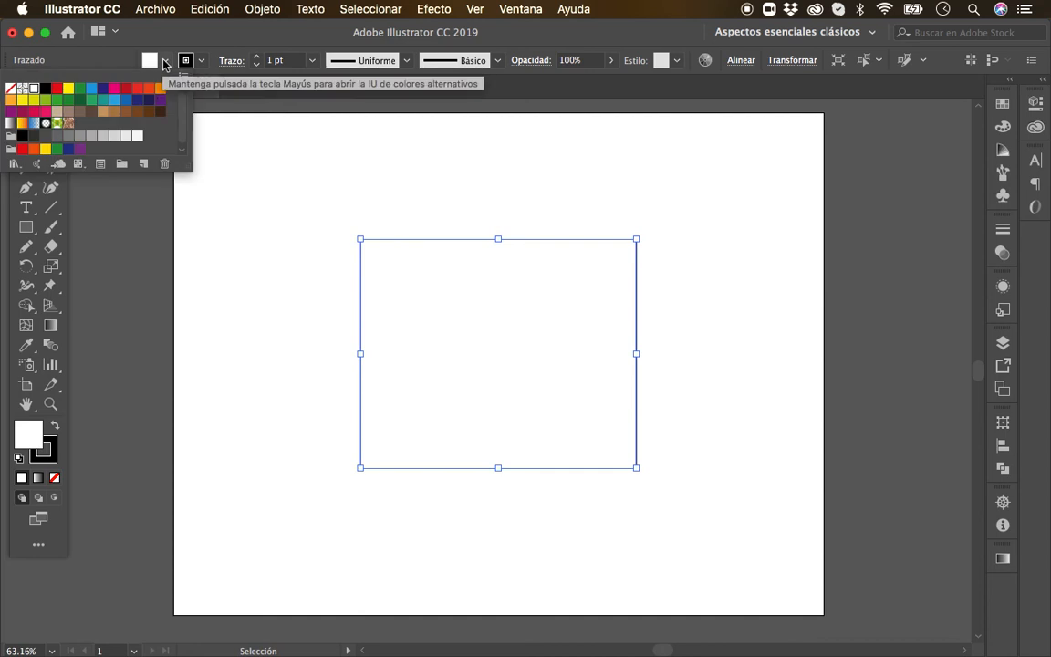
pyautogui.click(162, 92)
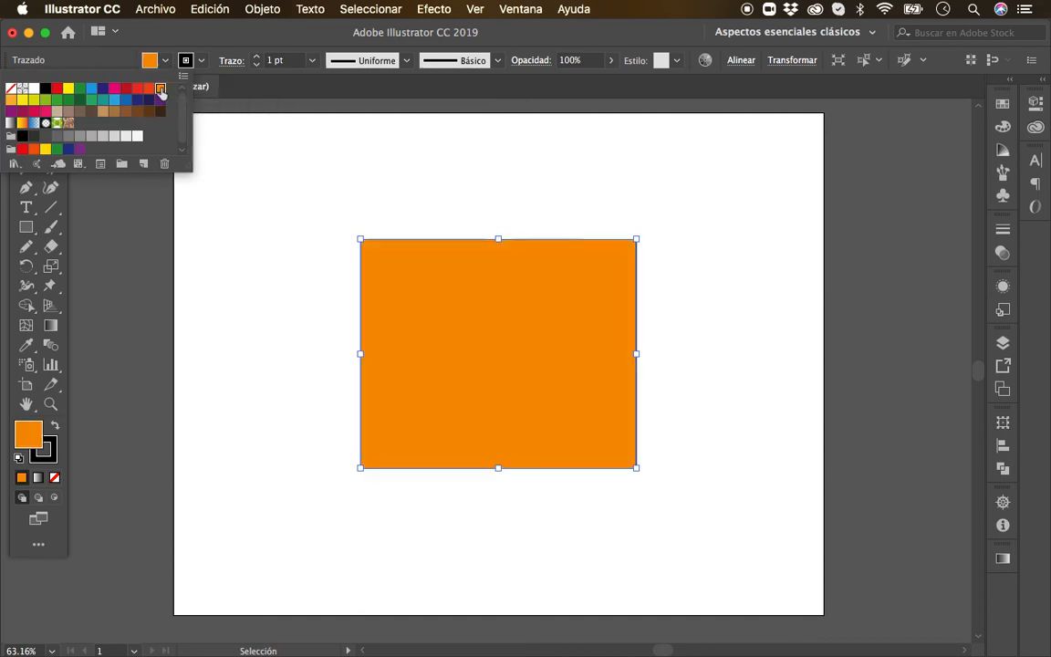
# - Set the rectangle's stroke colour to light blue and deselect the rectangle
pyautogui.click(201, 61)
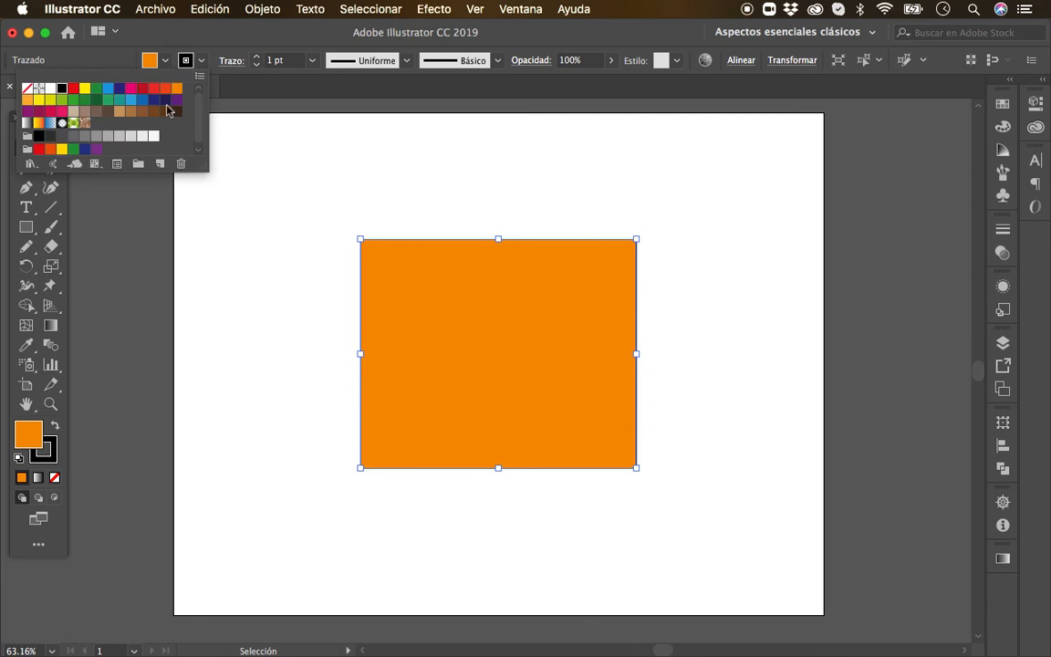
pyautogui.click(113, 92)
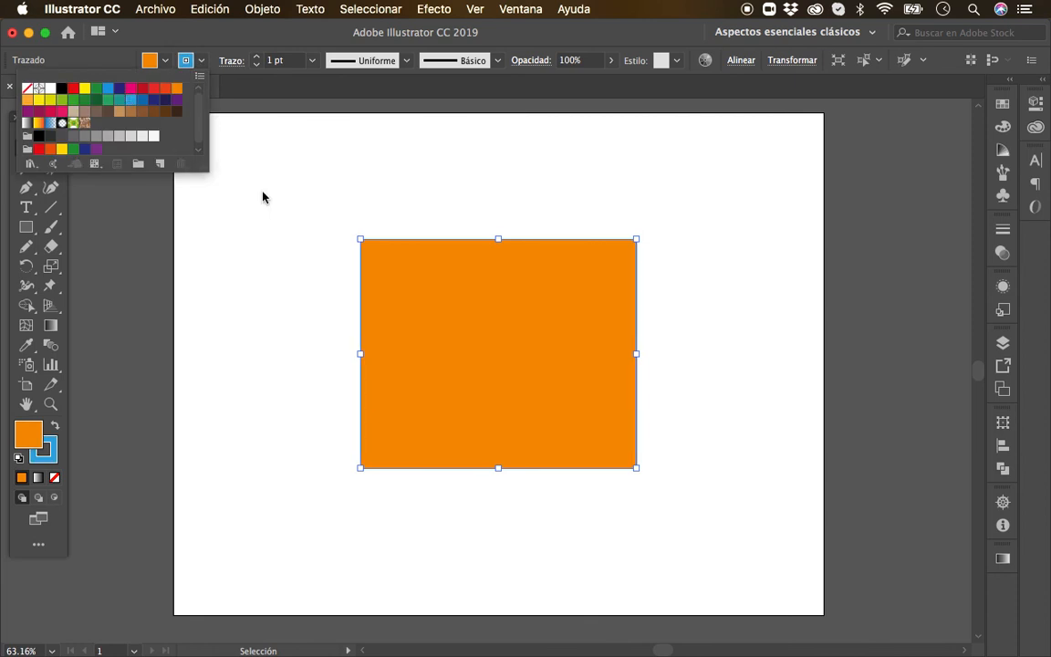
pyautogui.click(279, 209)
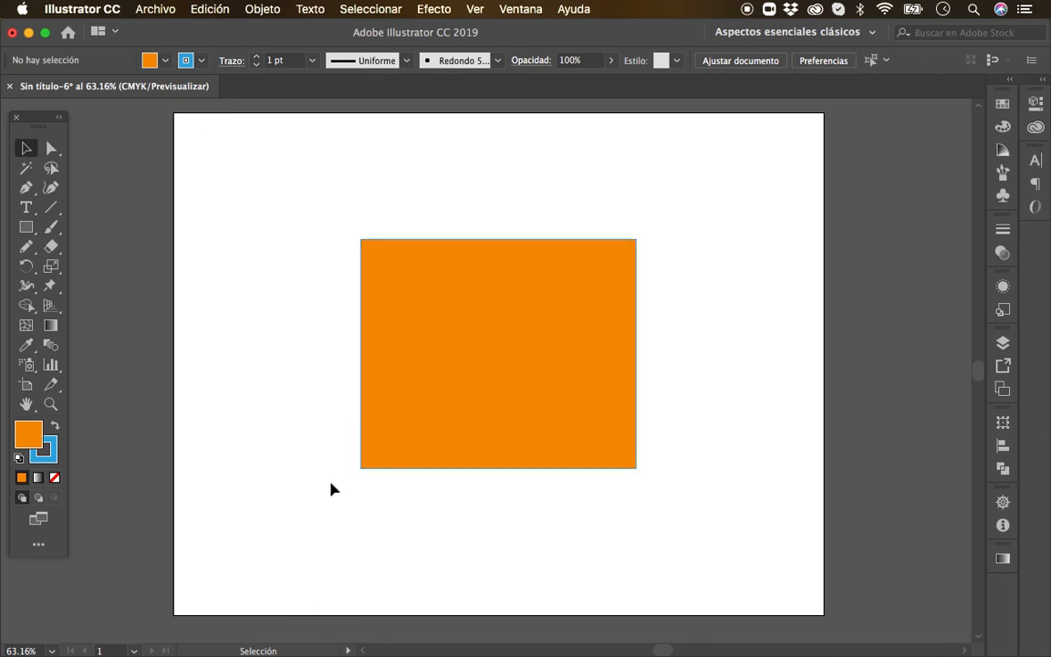
# - Select the orange rectangle, set its stroke weight to 3 pt and deselect it
pyautogui.press('z')
pyautogui.moveTo(344, 441); pyautogui.dragTo(380, 480)
pyautogui.press('space')
pyautogui.moveTo(507, 475); pyautogui.dragTo(387, 450)
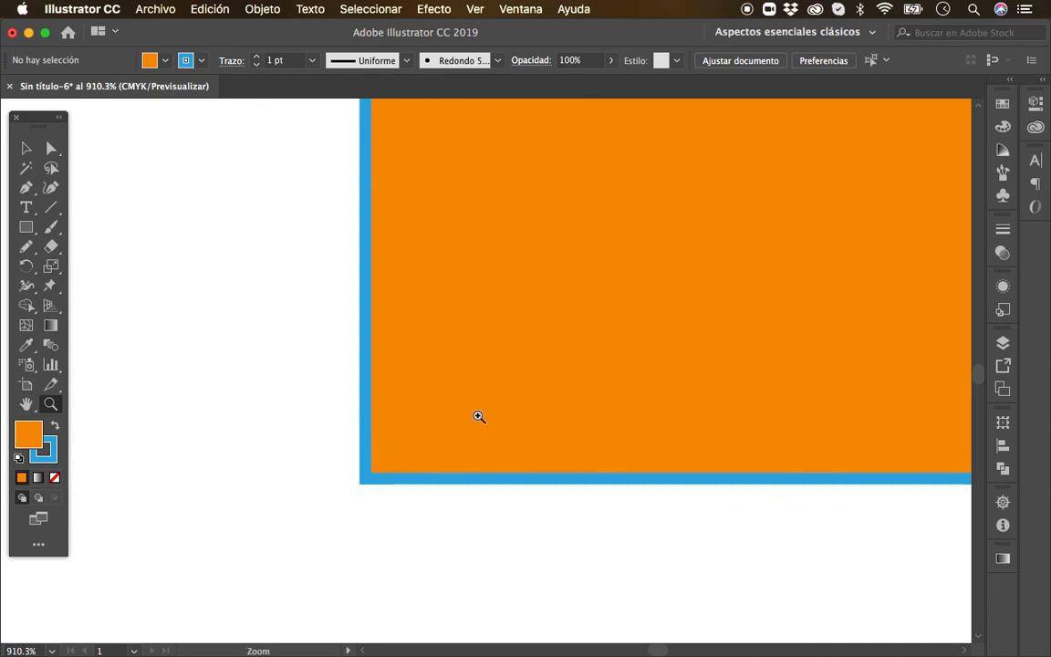
pyautogui.press('v')
pyautogui.click(373, 437)
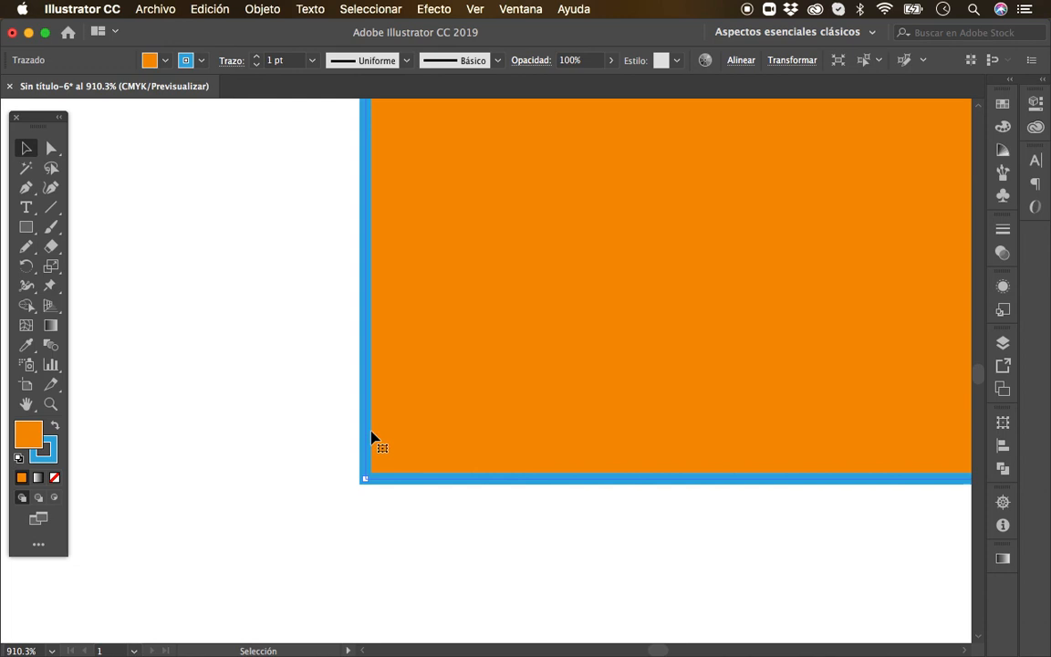
pyautogui.click(311, 62)
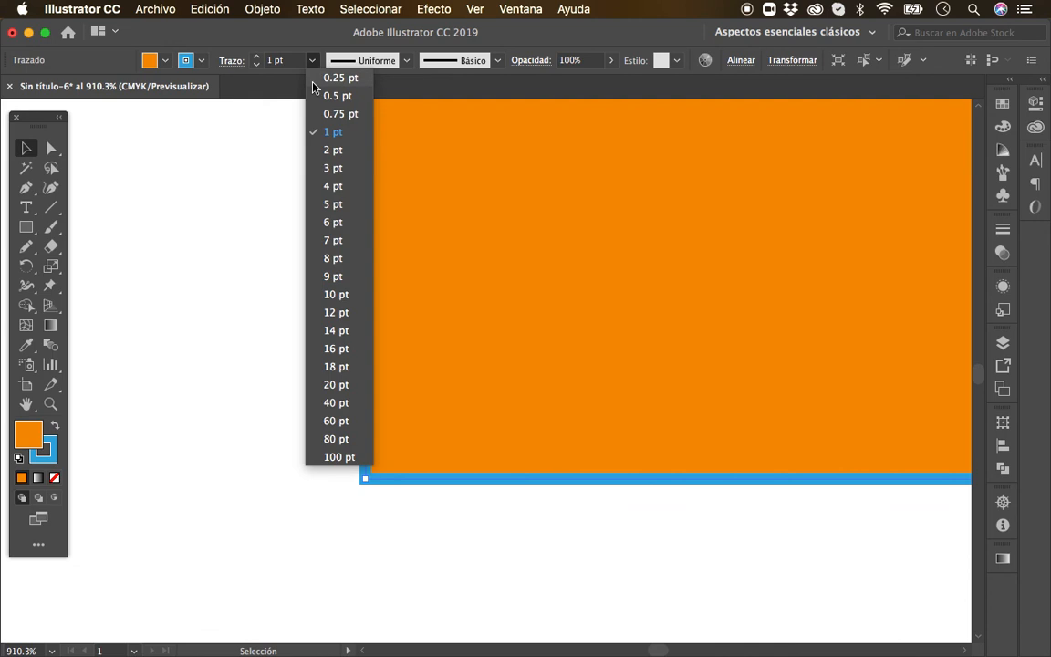
pyautogui.click(326, 171)
pyautogui.click(301, 198)
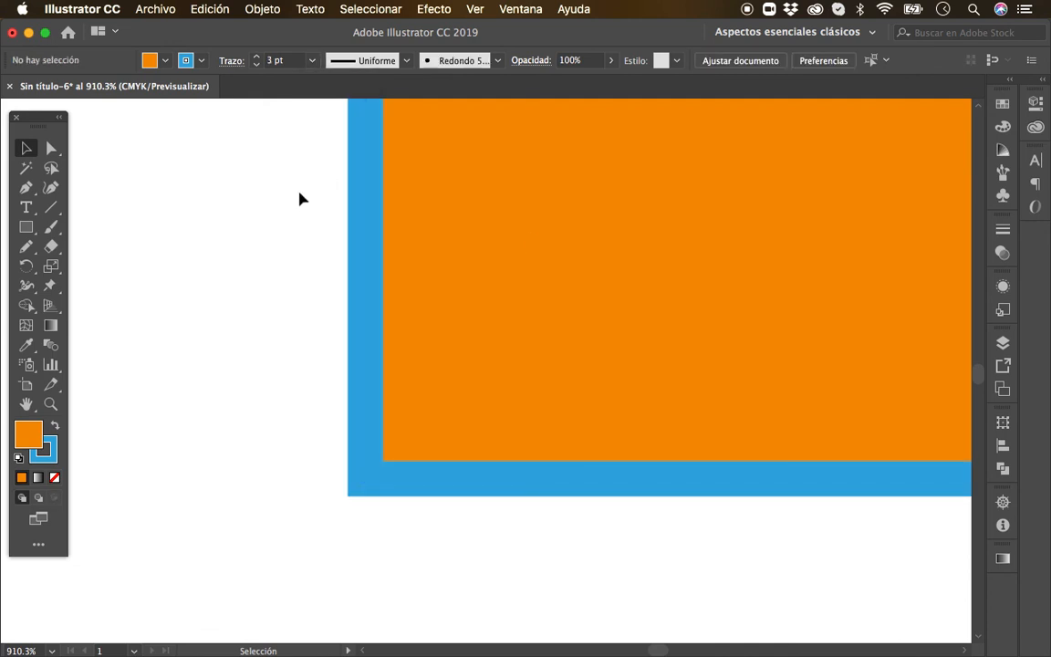
# - Set the orange rectangle's stroke weight to 12 pt, making sure it is selected, and deselect it
pyautogui.scroll(1, 537, 253)
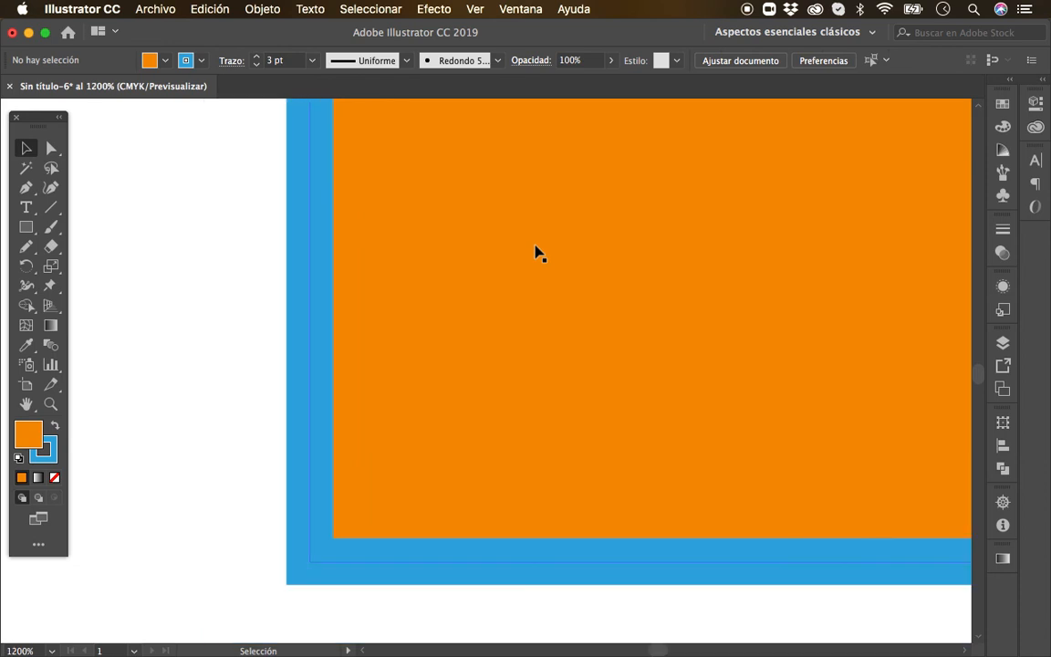
pyautogui.scroll(-4, 536, 248)
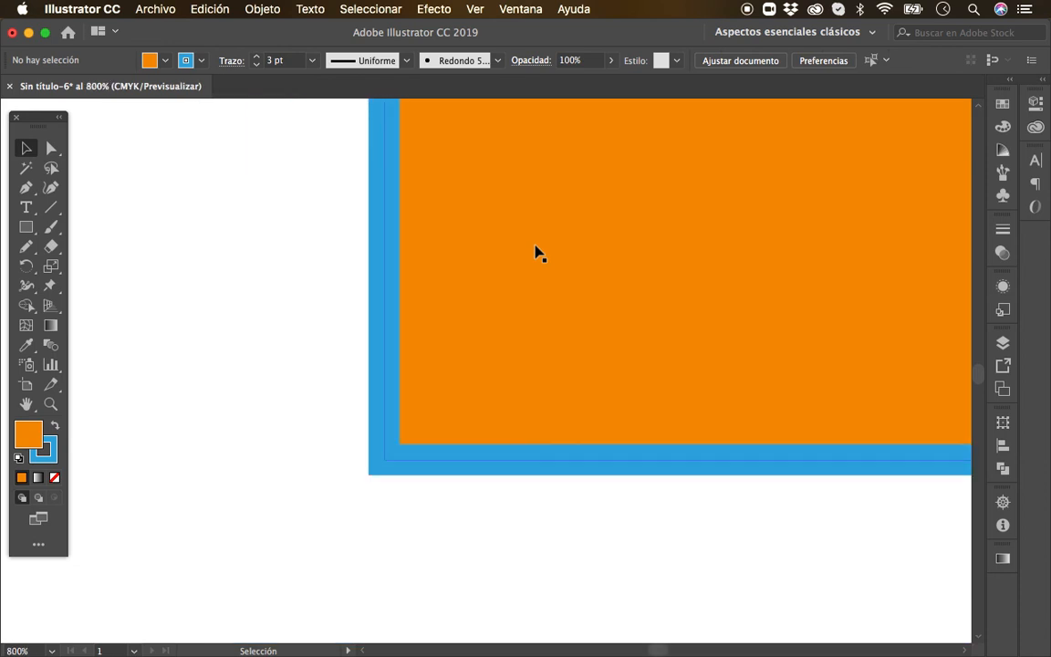
pyautogui.scroll(-2, 537, 251)
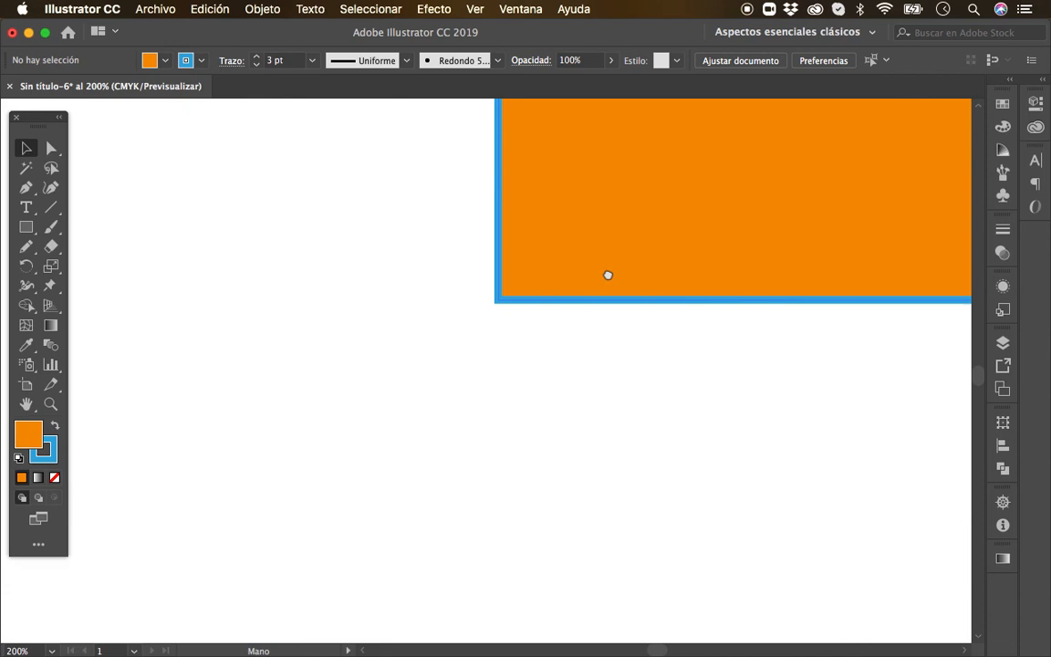
pyautogui.moveTo(607, 277); pyautogui.dragTo(221, 497)
pyautogui.scroll(-2, 500, 356)
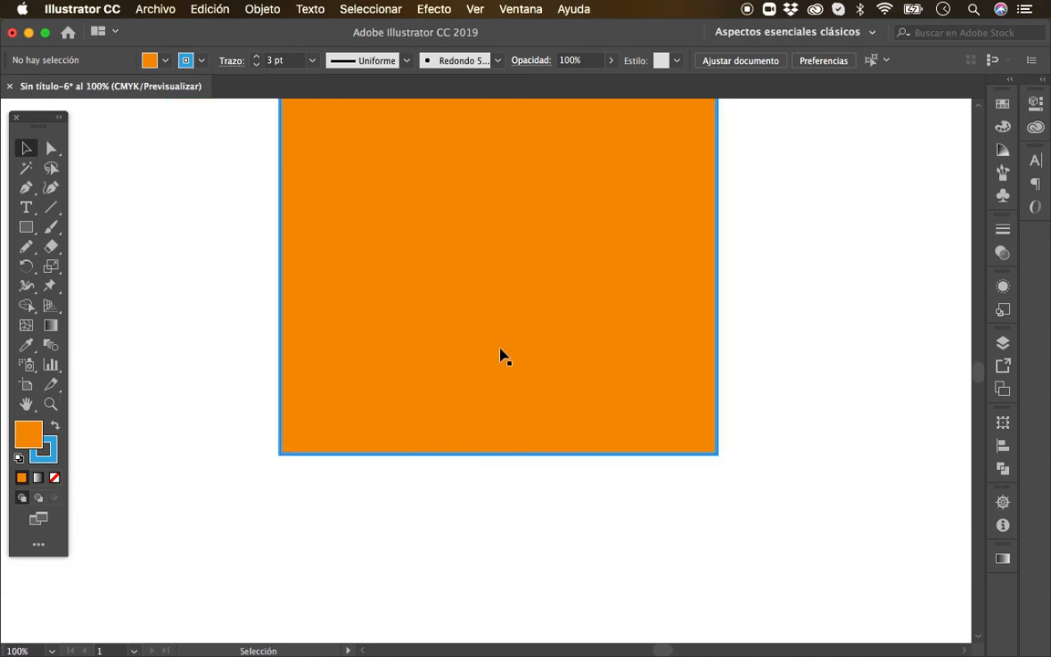
pyautogui.moveTo(487, 279); pyautogui.dragTo(479, 308)
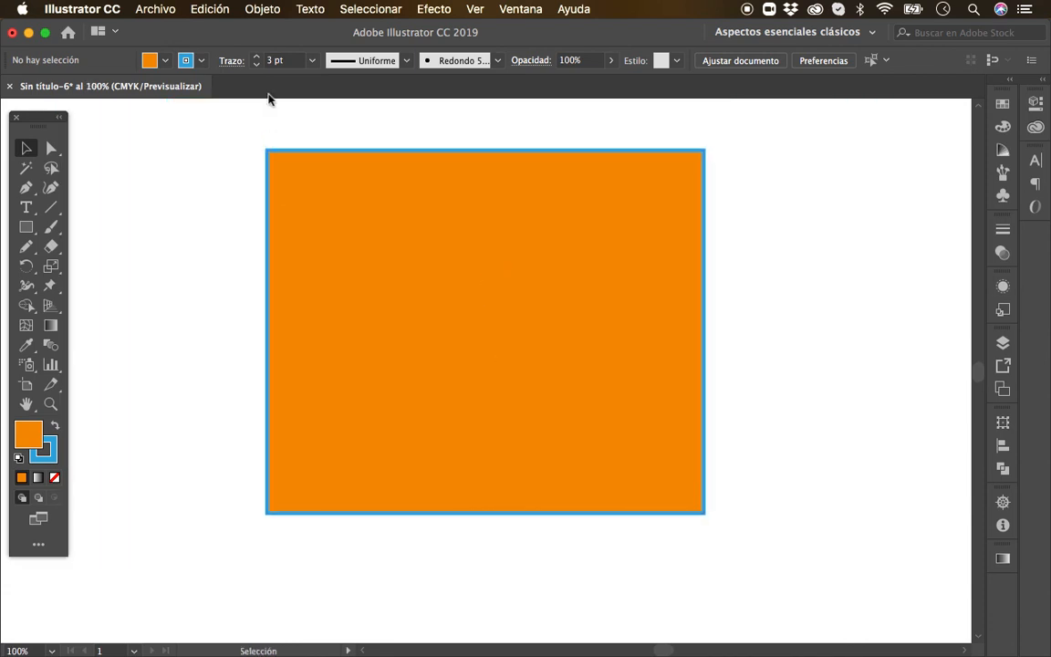
pyautogui.click(312, 61)
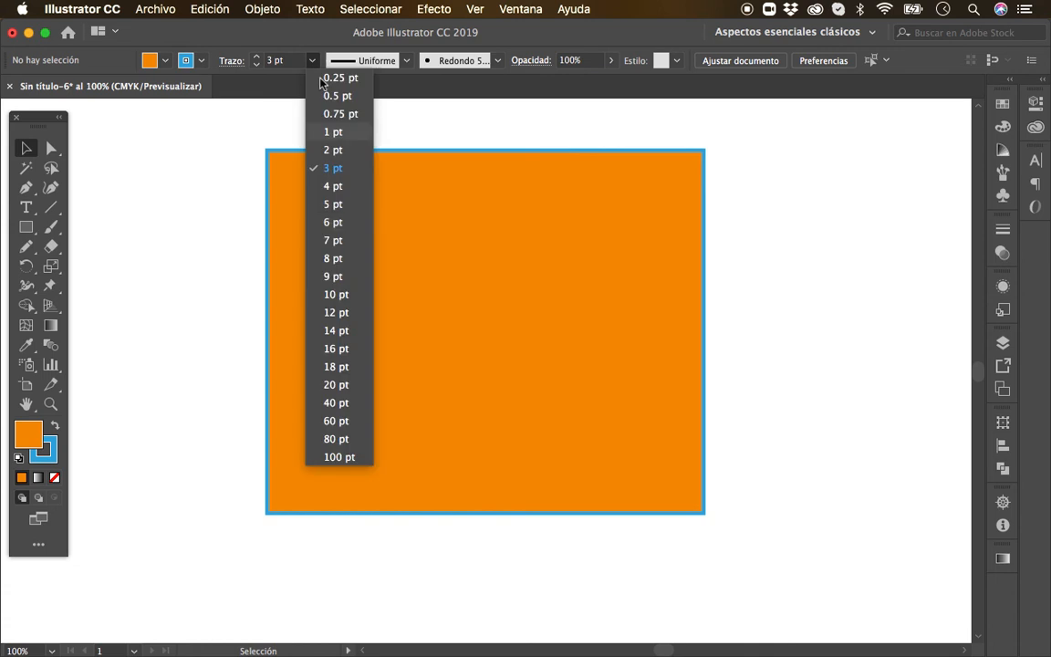
pyautogui.click(330, 313)
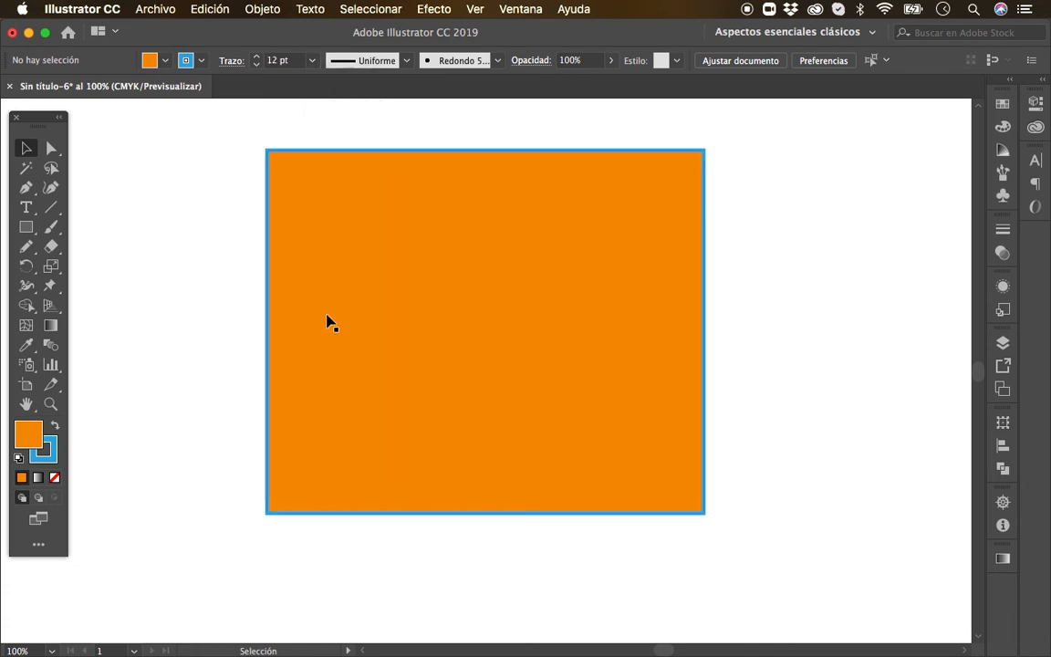
pyautogui.click(315, 241)
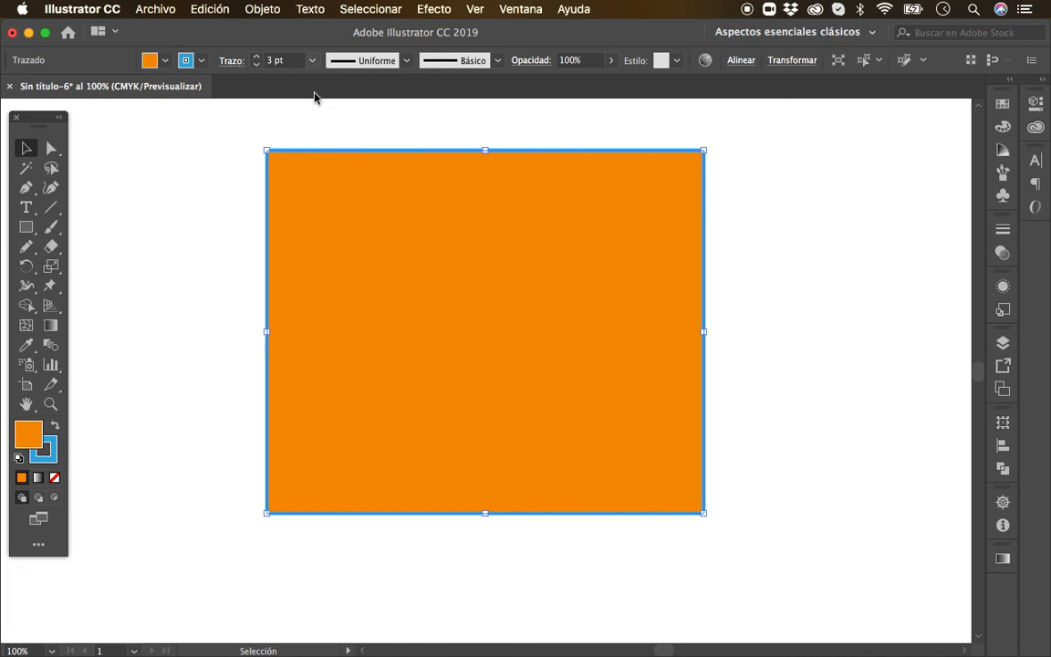
pyautogui.click(312, 60)
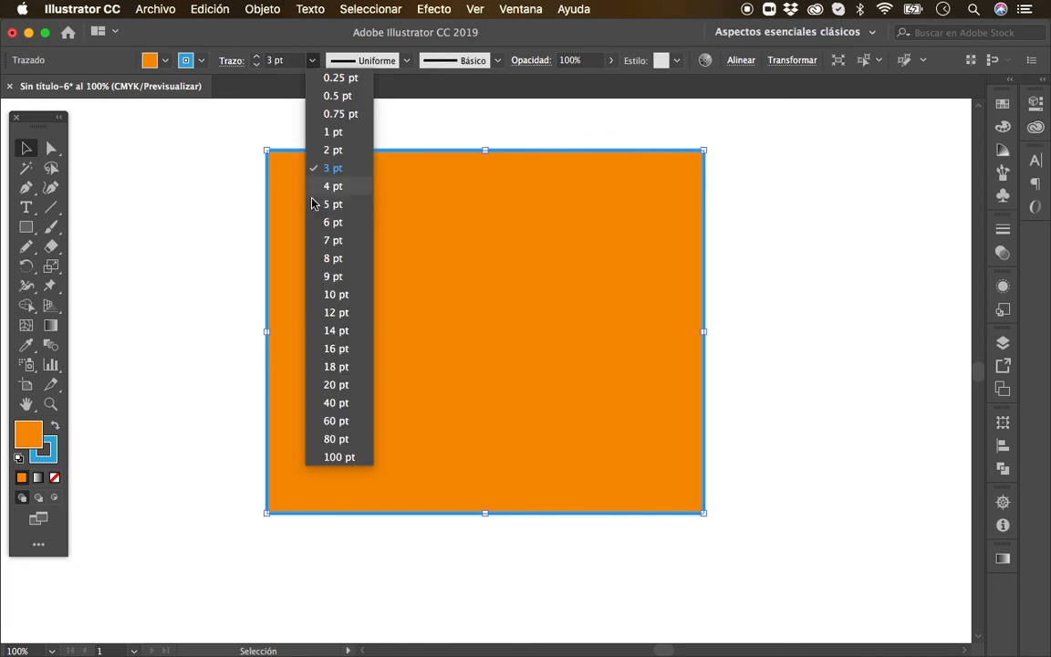
pyautogui.click(330, 312)
pyautogui.click(201, 302)
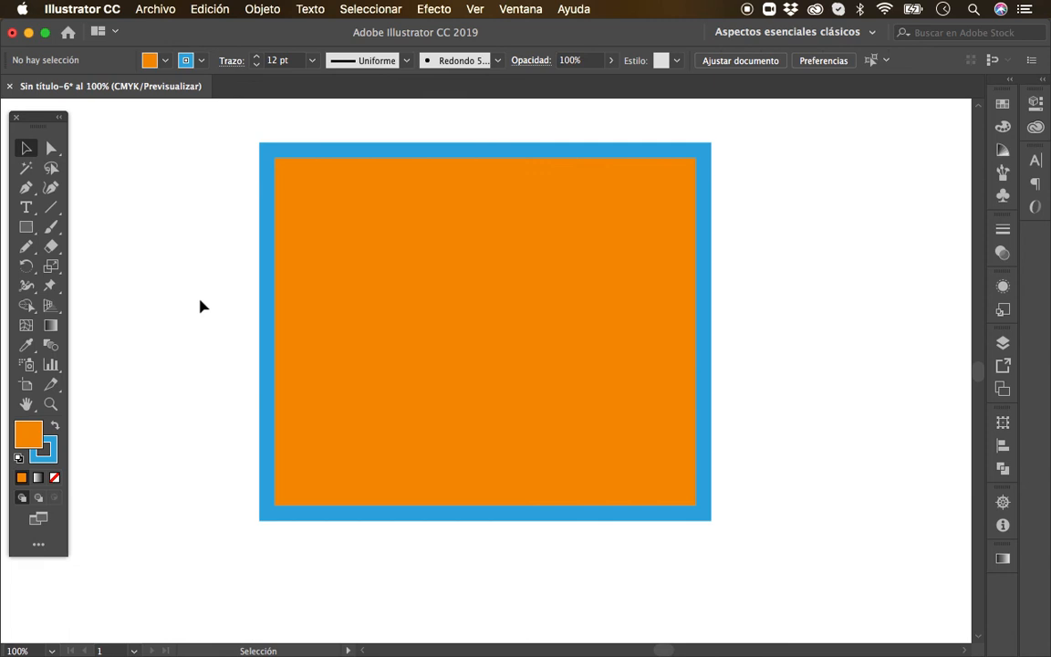
# - Delete the orange rectangle from the artboard
pyautogui.press('super+minus')
pyautogui.press('super+minus')
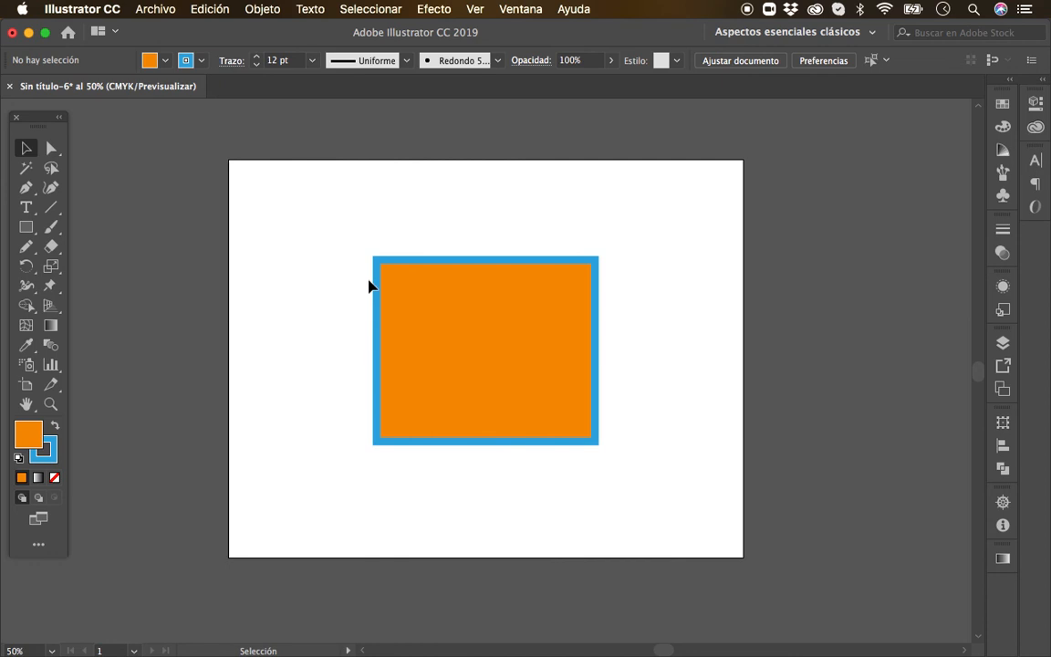
pyautogui.click(411, 310)
pyautogui.press('Delete')
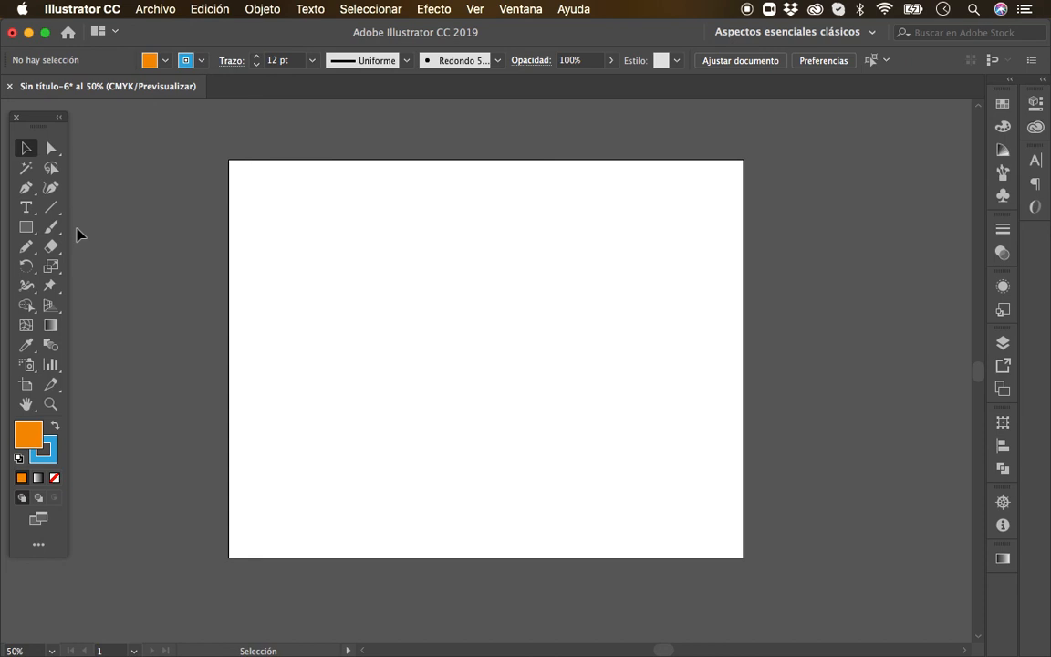
# - Create a 50 mm by 50 mm square near the artboard's centre with the Rectangle tool
pyautogui.click(29, 227)
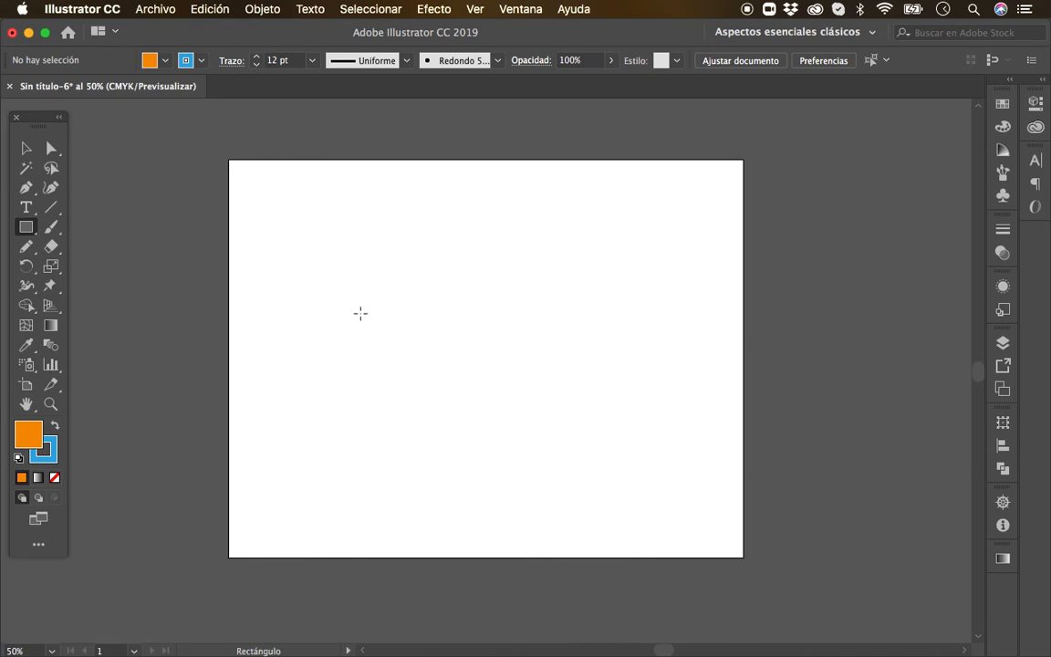
pyautogui.click(360, 313)
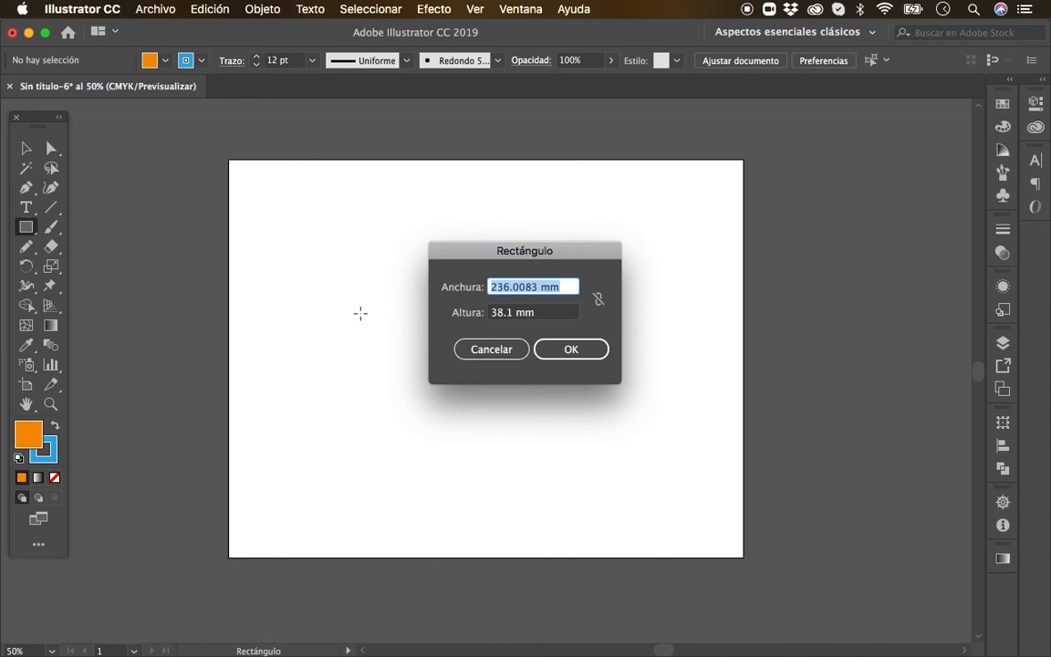
pyautogui.write('50')
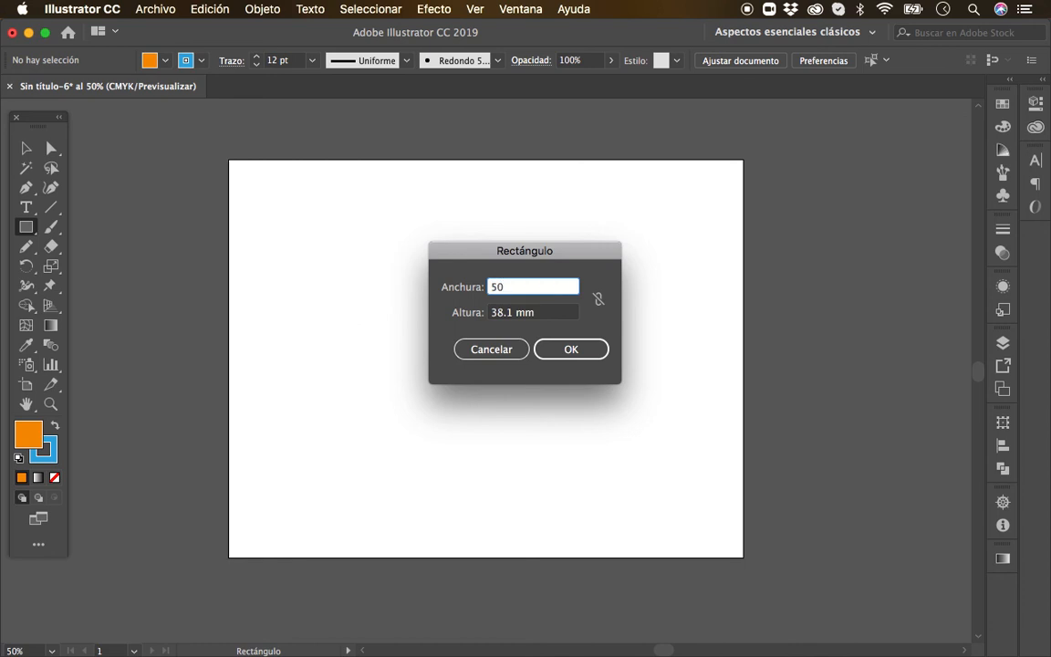
pyautogui.press('Tab')
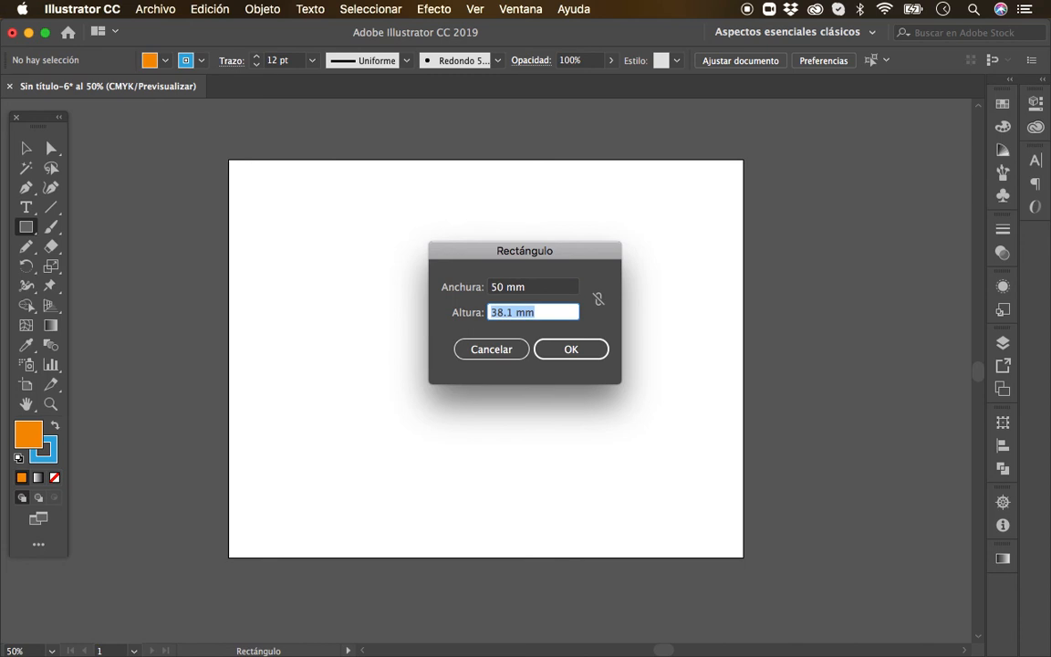
pyautogui.write('50')
pyautogui.click(560, 349)
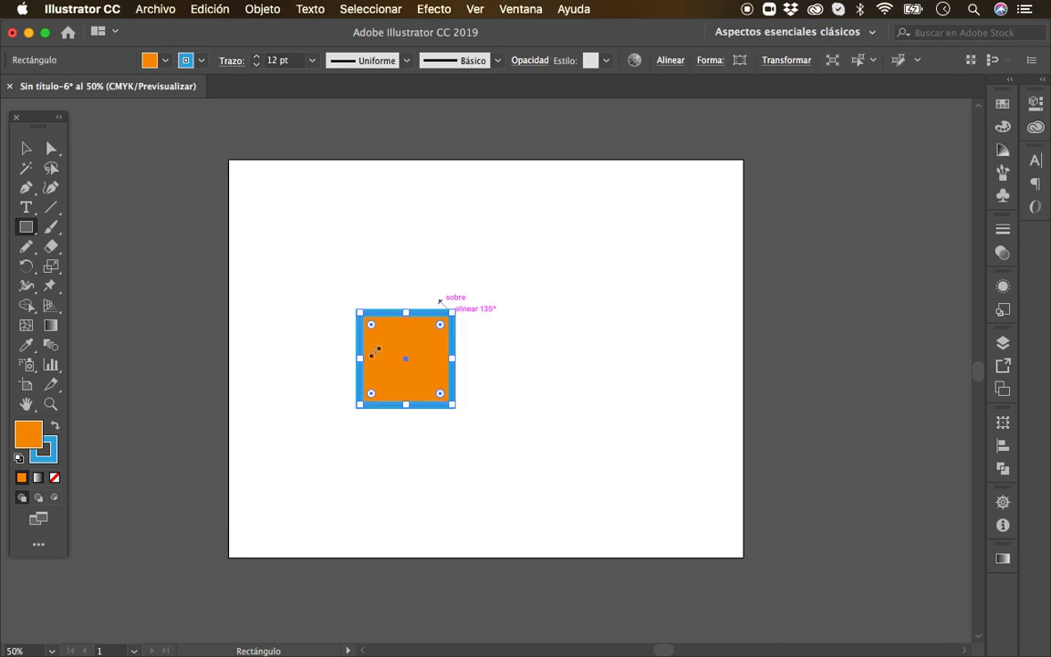
# - Switch from the Rectangle tool to the Rounded Rectangle tool and deselect the new square
pyautogui.click(28, 234)
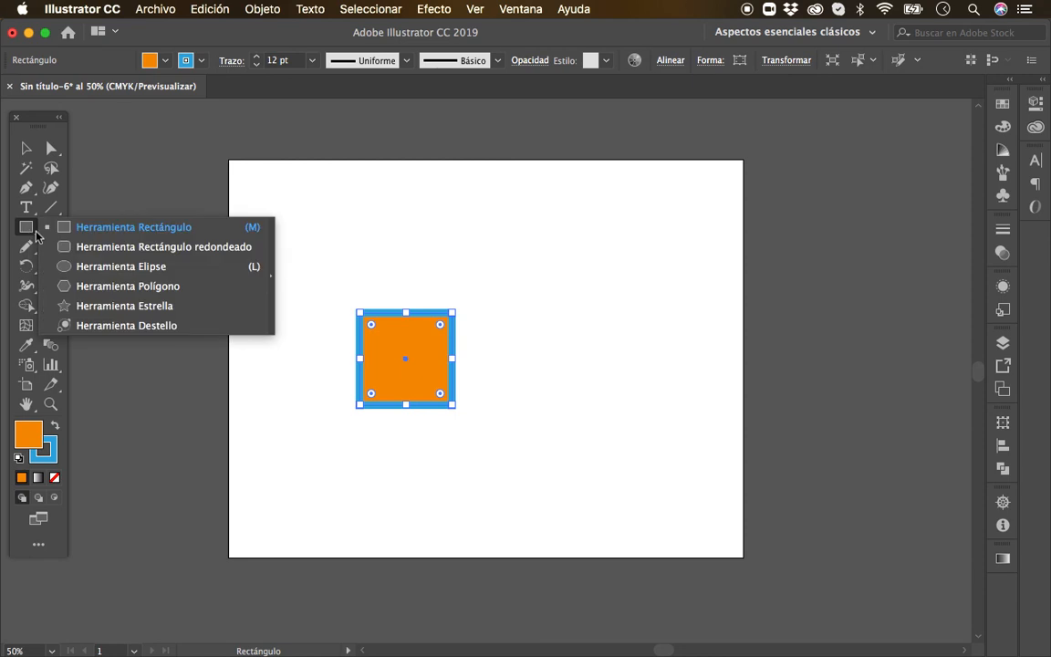
pyautogui.click(77, 253)
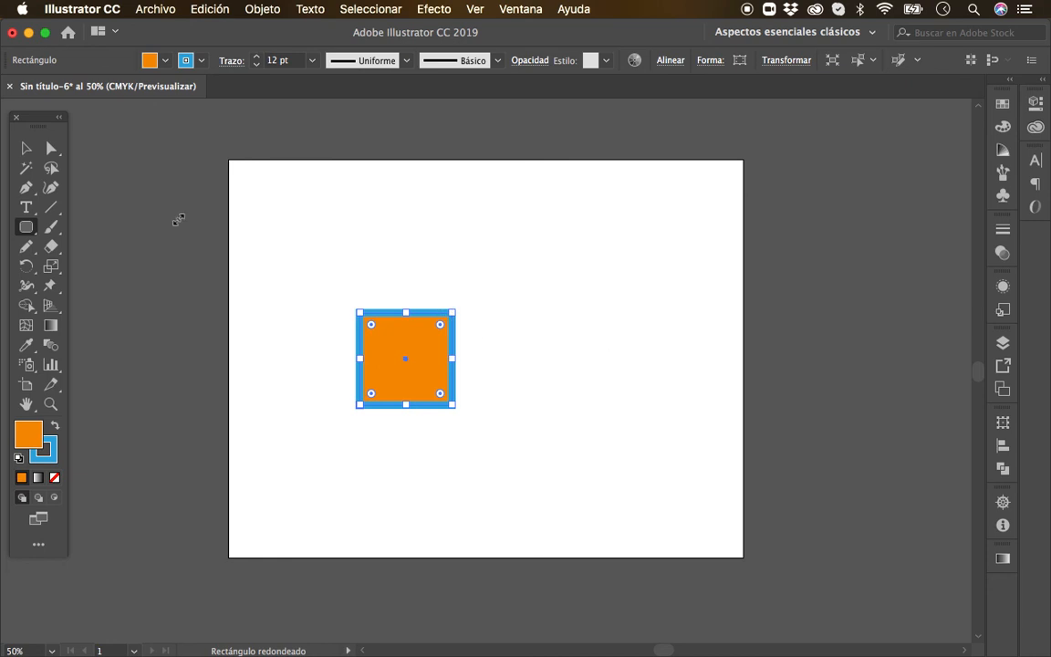
pyautogui.press('v')
pyautogui.click(200, 251)
# - Start a rounded rectangle to the right of the square with a width and height of 60 mm
pyautogui.click(31, 231)
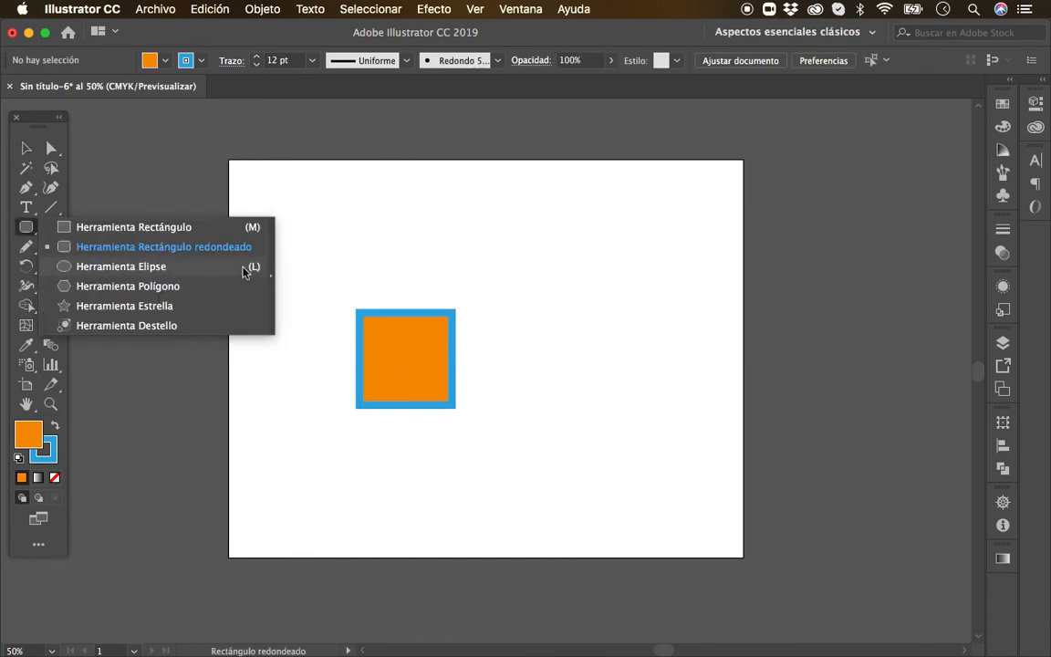
pyautogui.click(206, 247)
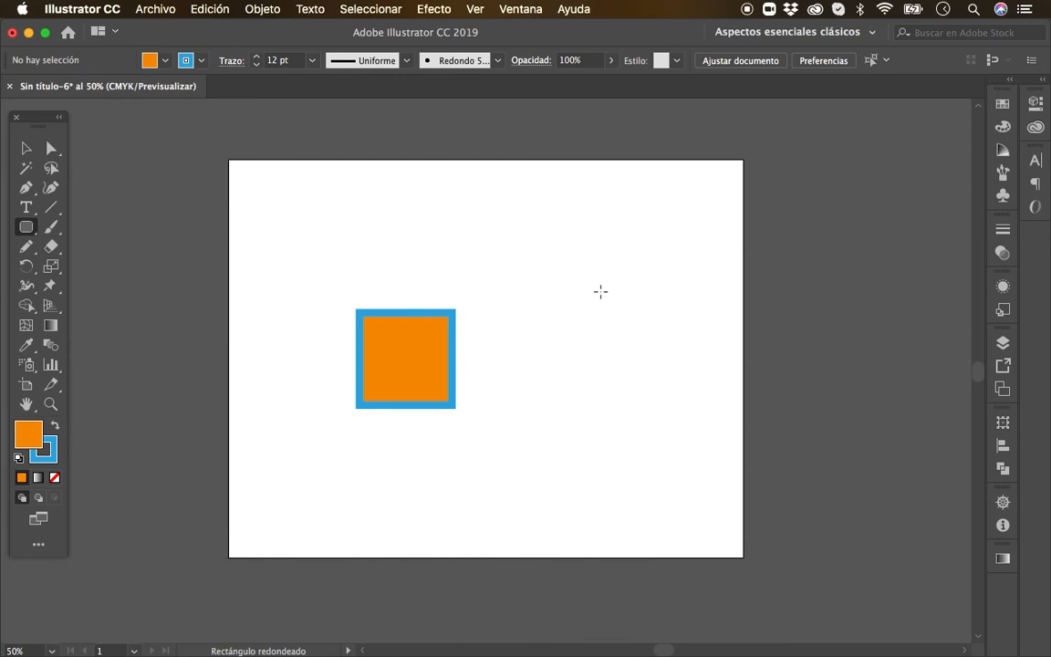
pyautogui.click(601, 291)
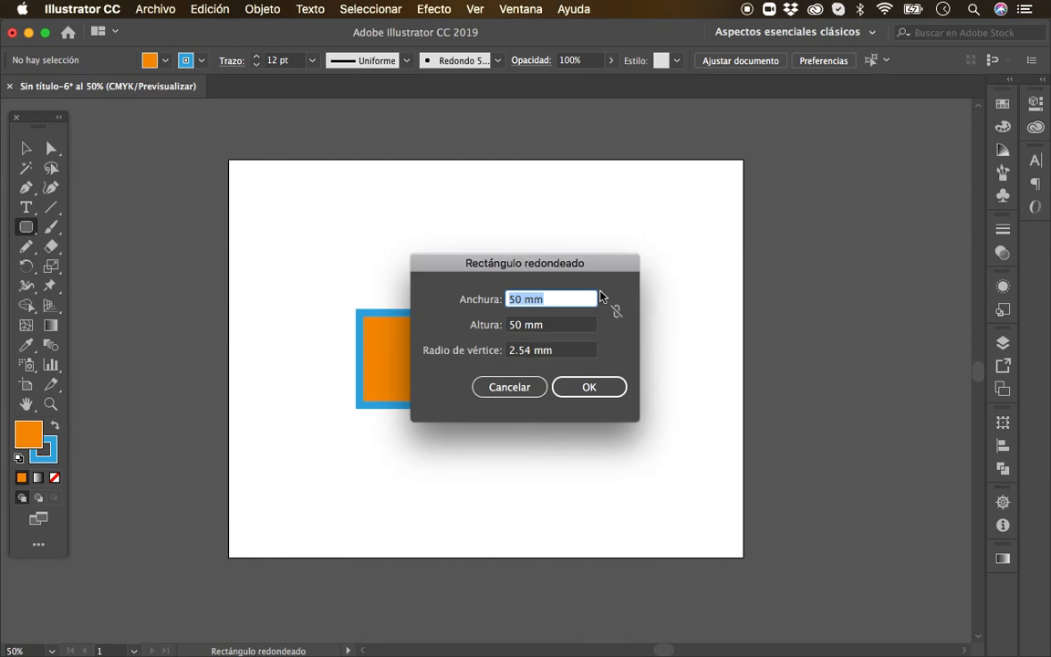
pyautogui.moveTo(599, 262); pyautogui.dragTo(685, 197)
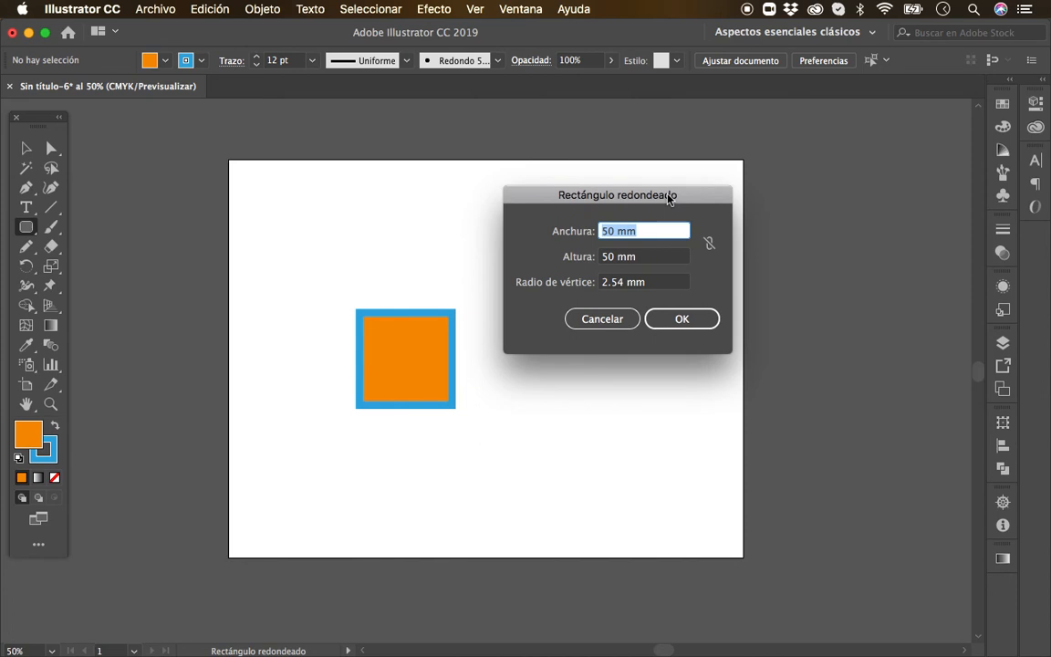
pyautogui.write('6')
pyautogui.press('BackSpace')
pyautogui.write('60')
pyautogui.press('Tab')
pyautogui.write('60')
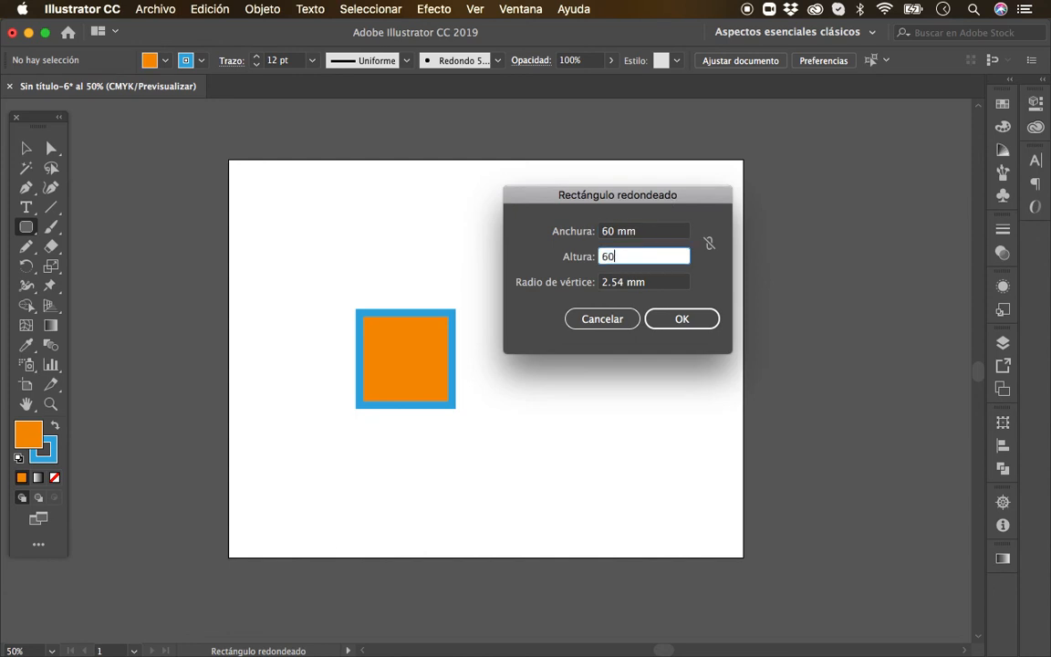
# - Set the rounded rectangle's corner radius to 3.5 mm and create the shape
pyautogui.click(624, 282)
pyautogui.press('BackSpace')
pyautogui.press('BackSpace')
pyautogui.press('BackSpace')
pyautogui.press('BackSpace')
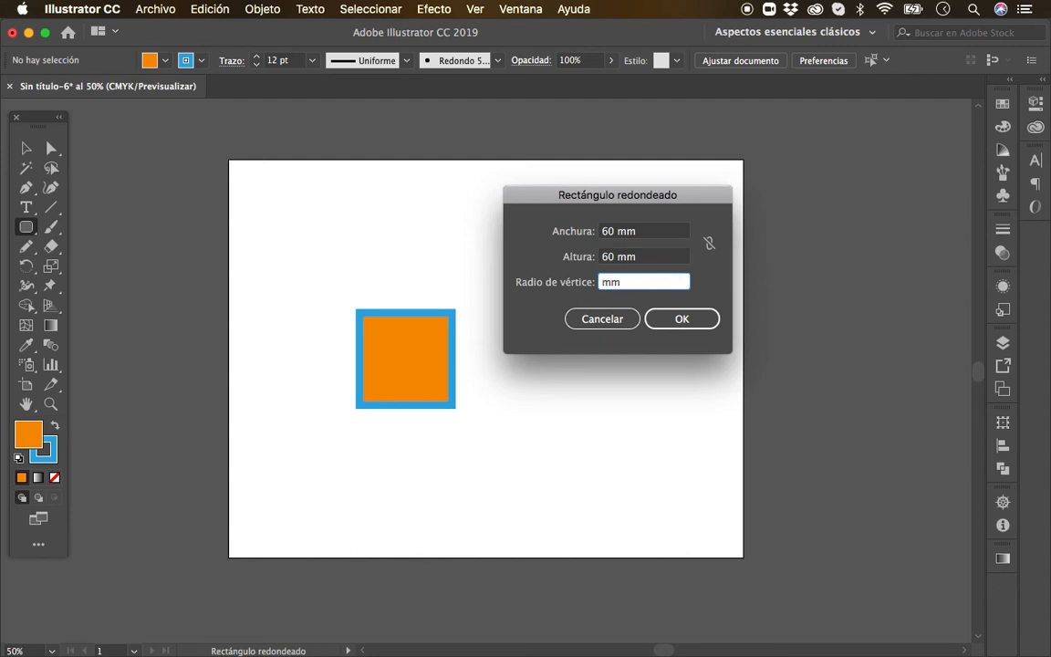
pyautogui.write('3.5')
pyautogui.click(679, 325)
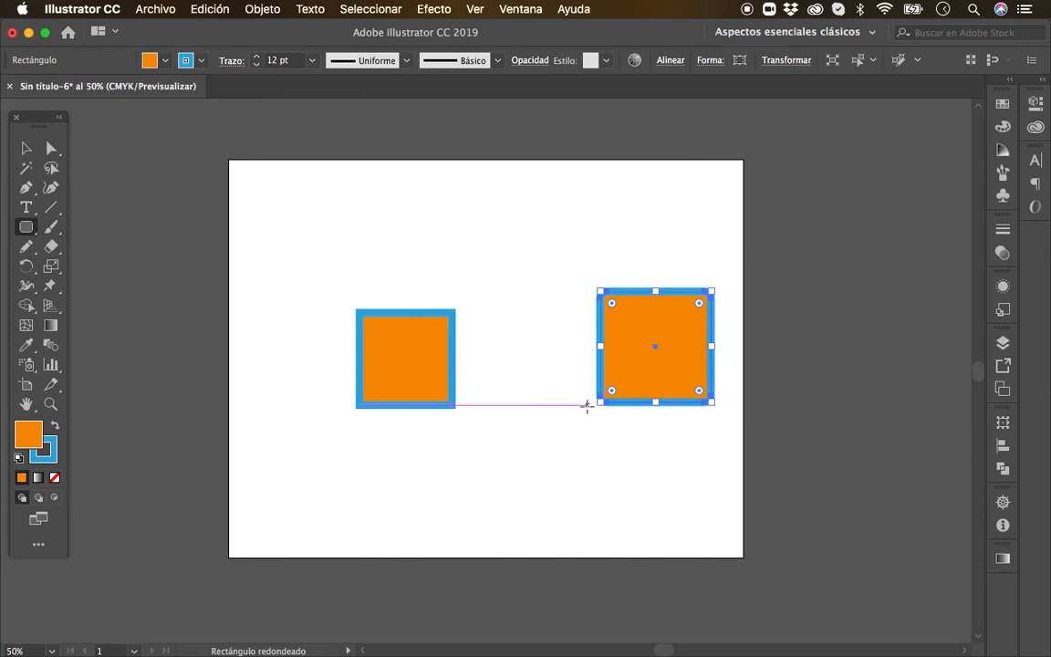
# - Examine the rounded rectangle's lower-left corner up close, return to a full view of the shape and show its corner handles
pyautogui.press('v')
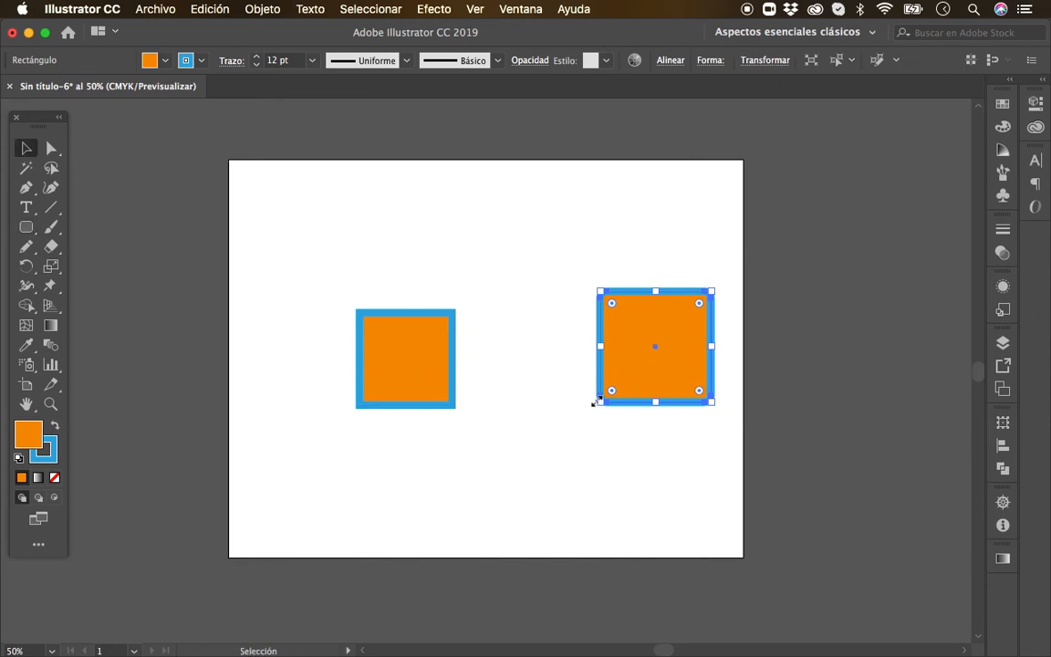
pyautogui.press('z')
pyautogui.moveTo(584, 367); pyautogui.dragTo(635, 422)
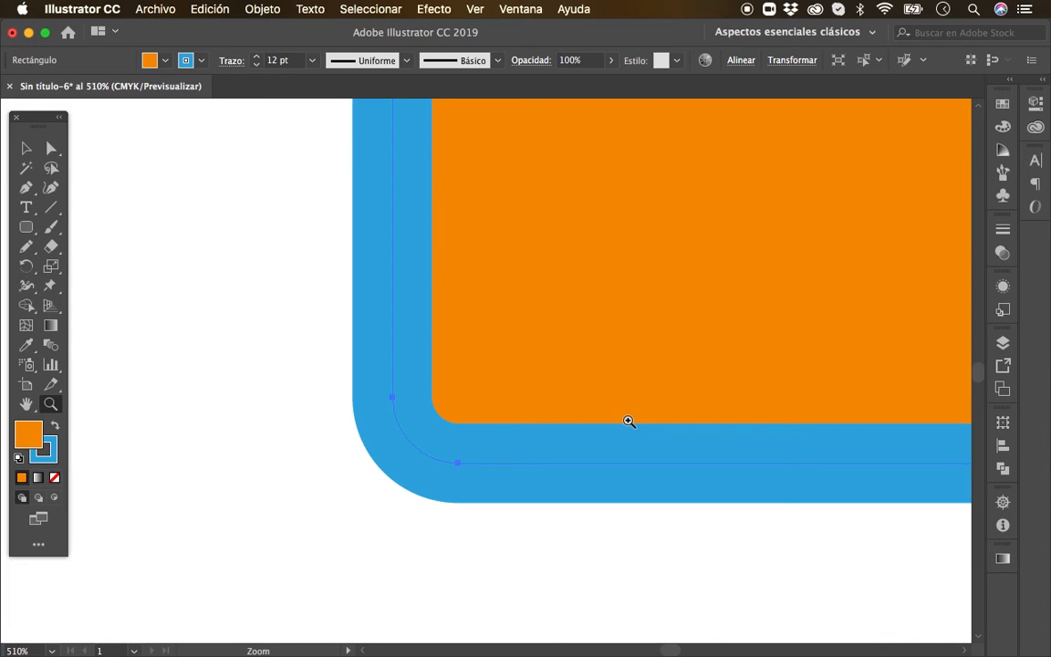
pyautogui.press('super+minus')
pyautogui.press('super+minus')
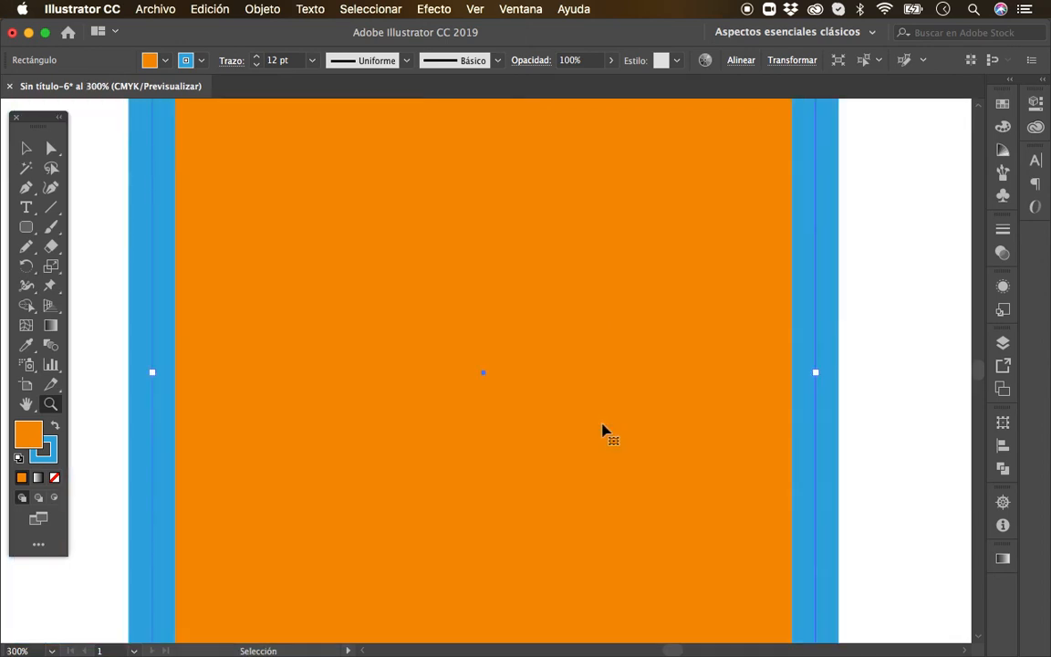
pyautogui.press('super+minus')
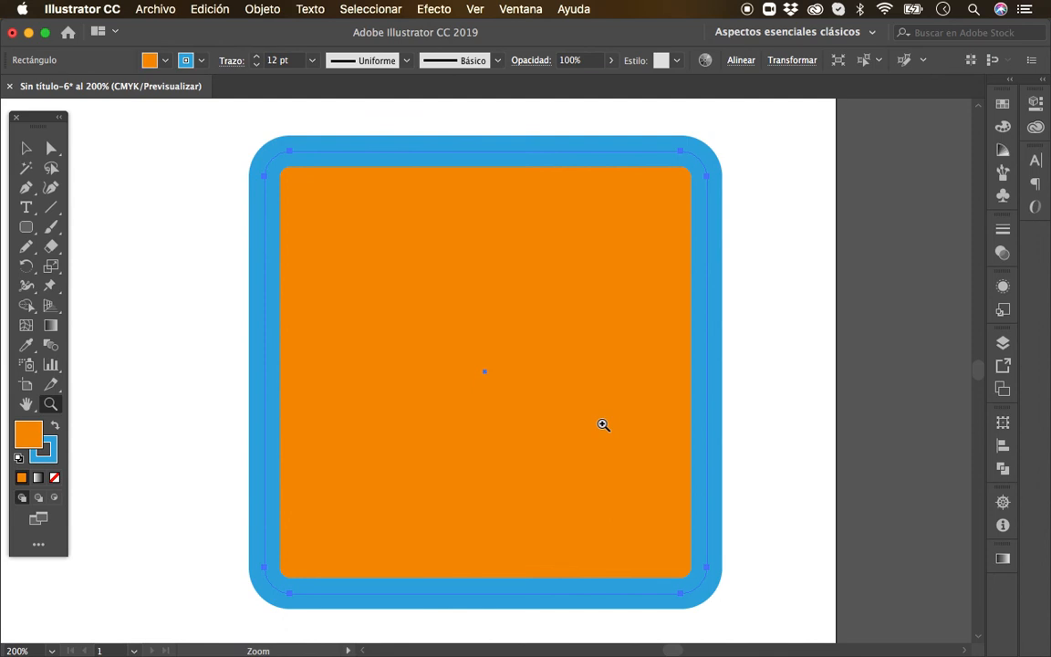
pyautogui.click(26, 148)
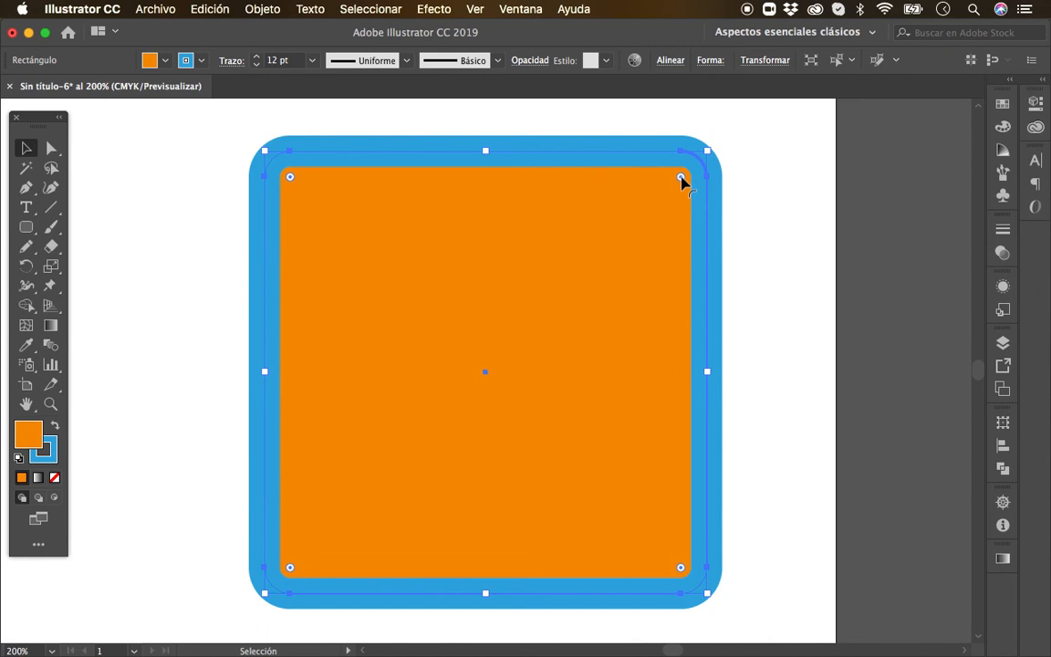
# - Increase the roundness of all four corners of the rounded rectangle with its corner handles and deselect it
pyautogui.moveTo(681, 181); pyautogui.dragTo(604, 247)
pyautogui.click(771, 274)
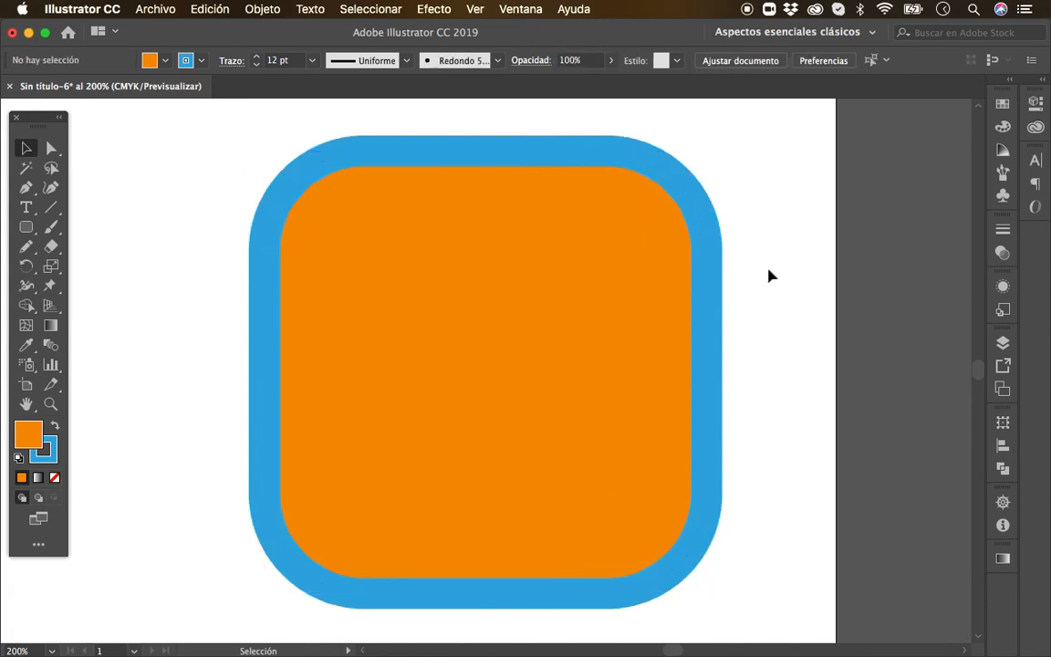
# - Move the square to the artboard's upper-right area, directly above the rounded rectangle
pyautogui.press('super+minus')
pyautogui.press('super+minus')
pyautogui.press('super+minus')
pyautogui.press('super+minus')
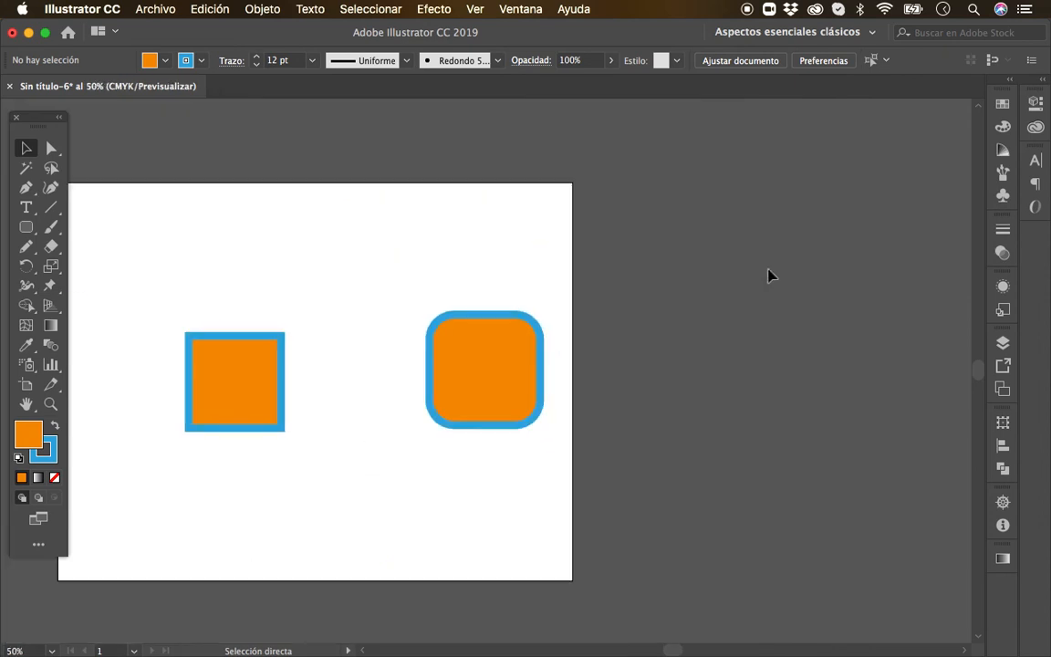
pyautogui.hscroll(-5, 451, 462)
pyautogui.scroll(-1, 452, 462)
pyautogui.moveTo(434, 334); pyautogui.dragTo(658, 213)
# - Create a circle with the Ellipse tool in the free area, 60 mm wide and 60 mm high
pyautogui.click(103, 270)
pyautogui.click(30, 229)
pyautogui.moveTo(30, 229); pyautogui.dragTo(82, 265)
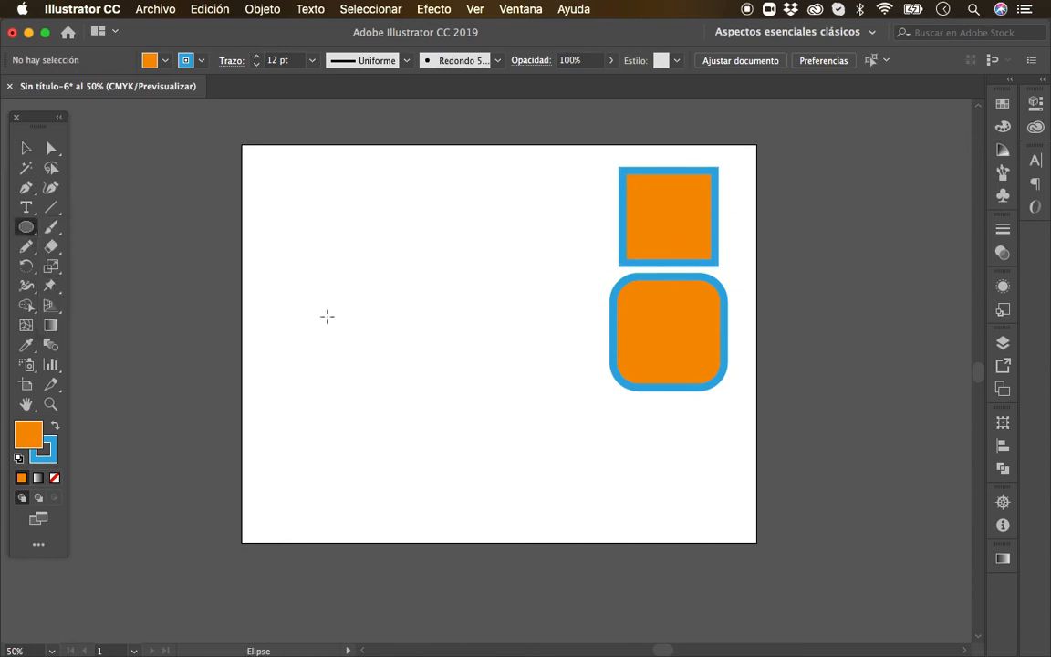
pyautogui.click(422, 307)
pyautogui.moveTo(566, 272); pyautogui.dragTo(422, 230)
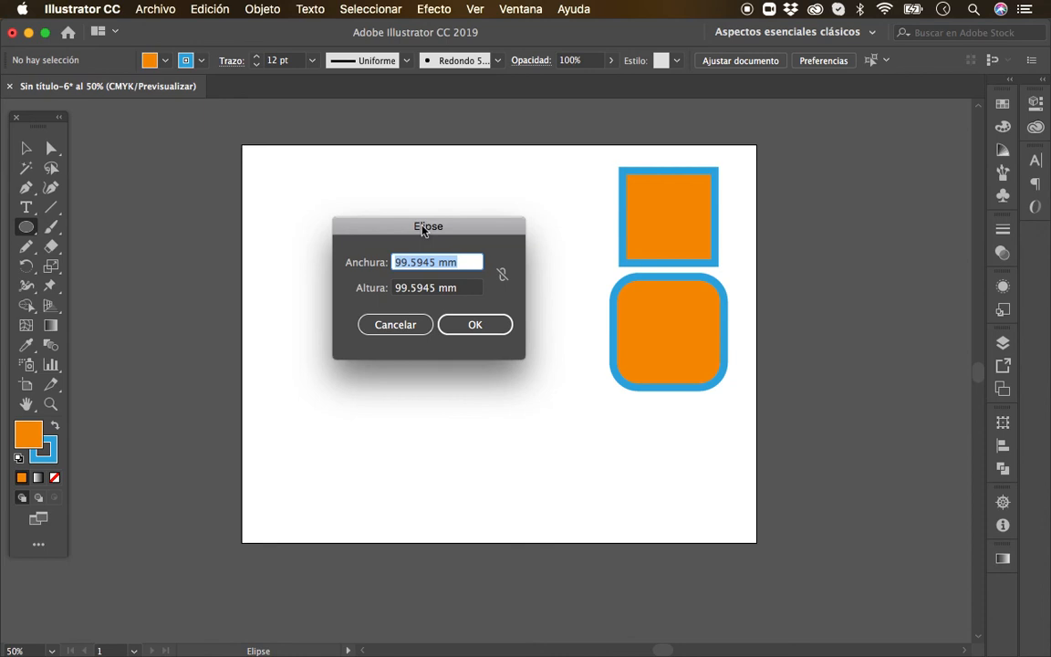
pyautogui.write('60')
pyautogui.press('Tab')
pyautogui.write('60')
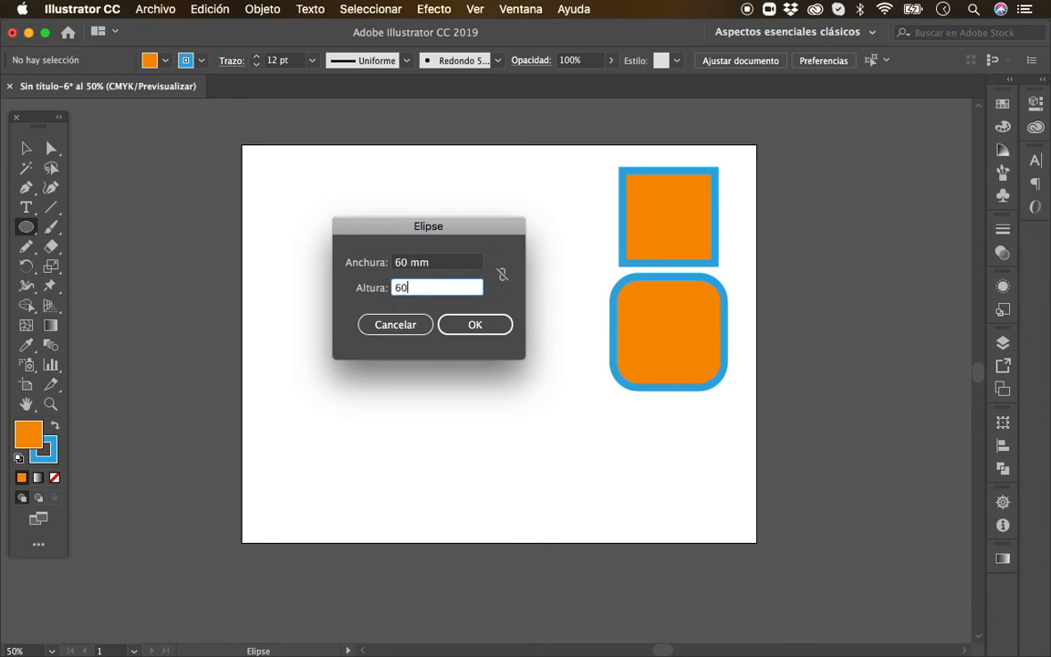
pyautogui.click(486, 332)
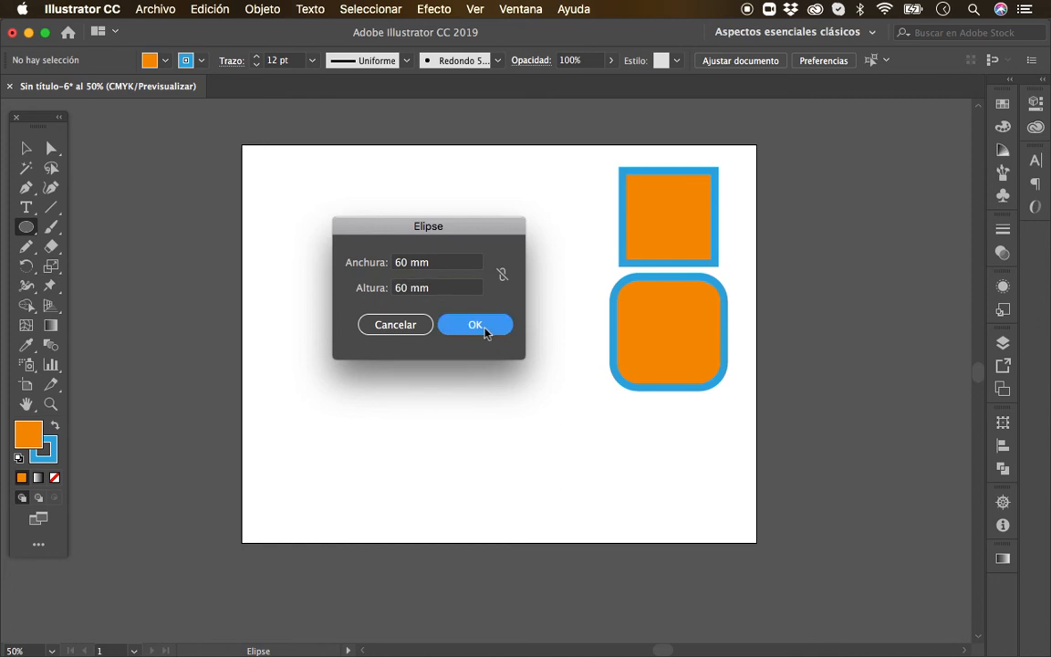
# - Move the circle to the left of the square, aligned with its centre, and leave nothing selected
pyautogui.press('v')
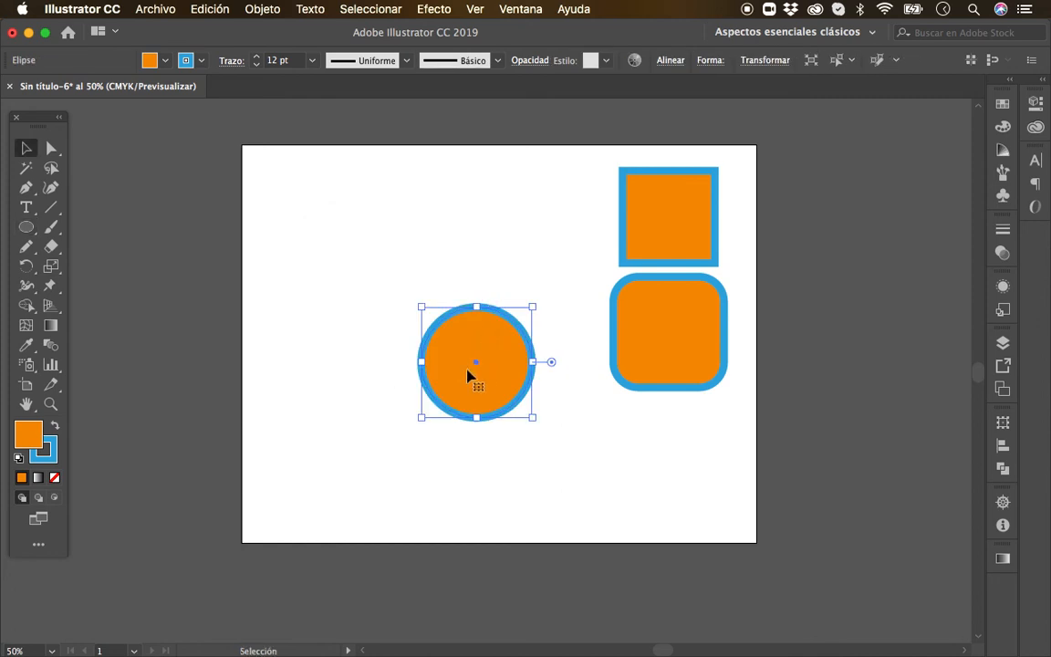
pyautogui.click(385, 377)
pyautogui.moveTo(467, 382); pyautogui.dragTo(538, 237)
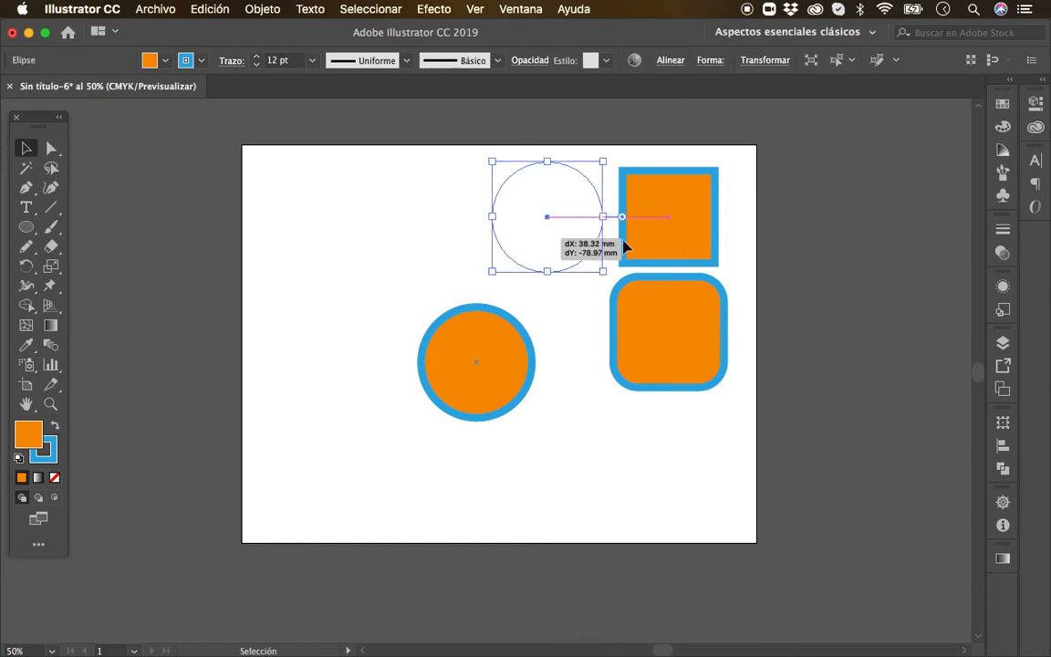
pyautogui.moveTo(624, 243); pyautogui.dragTo(624, 243)
pyautogui.click(523, 370)
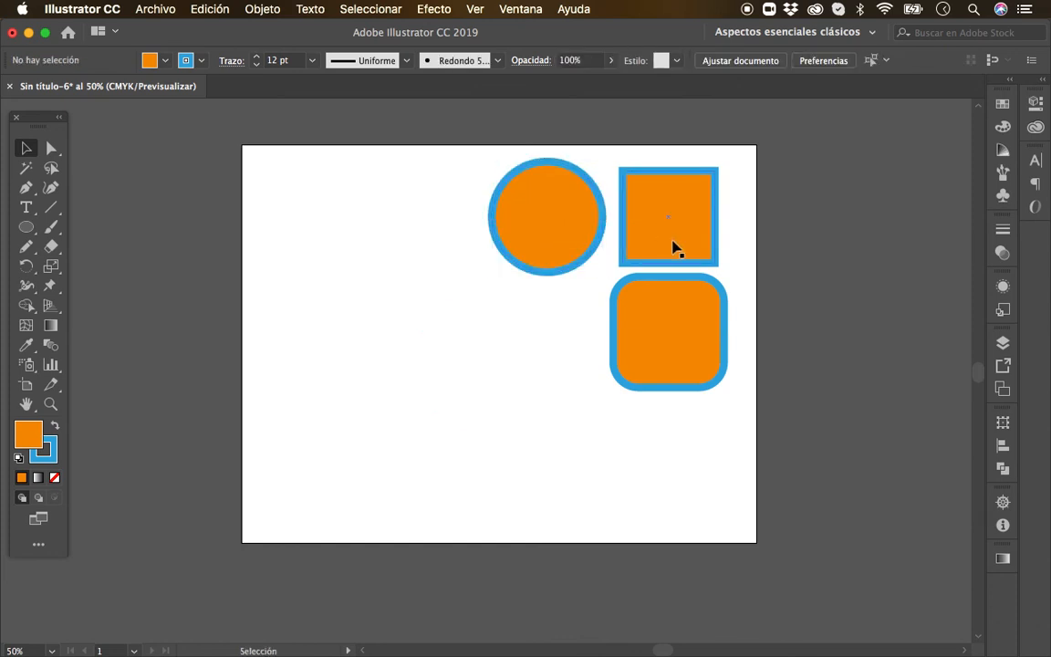
pyautogui.click(672, 246)
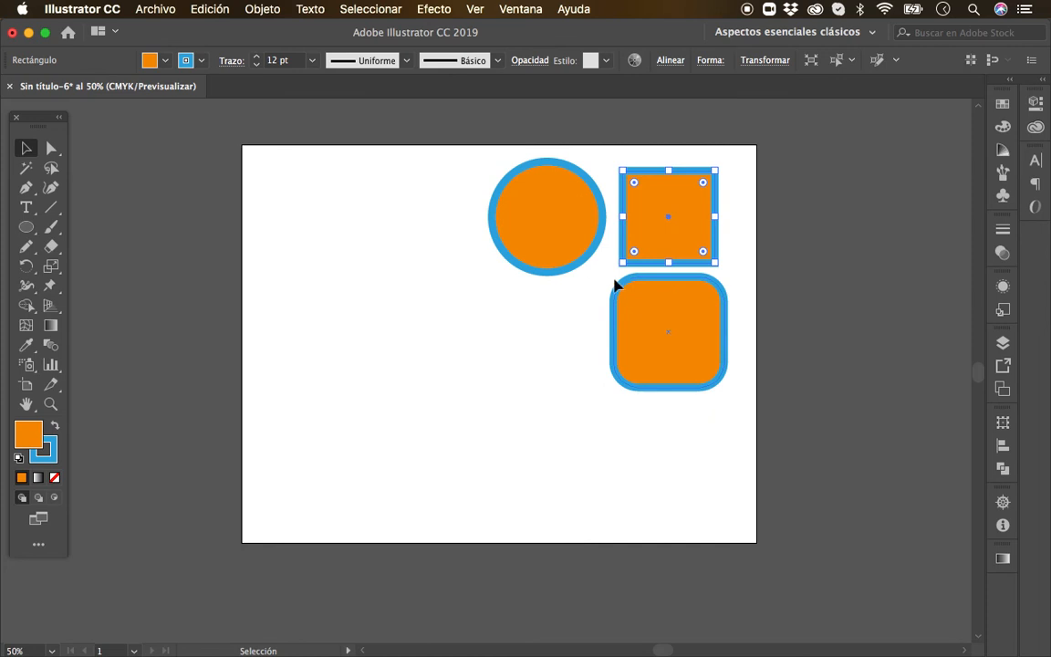
pyautogui.click(495, 395)
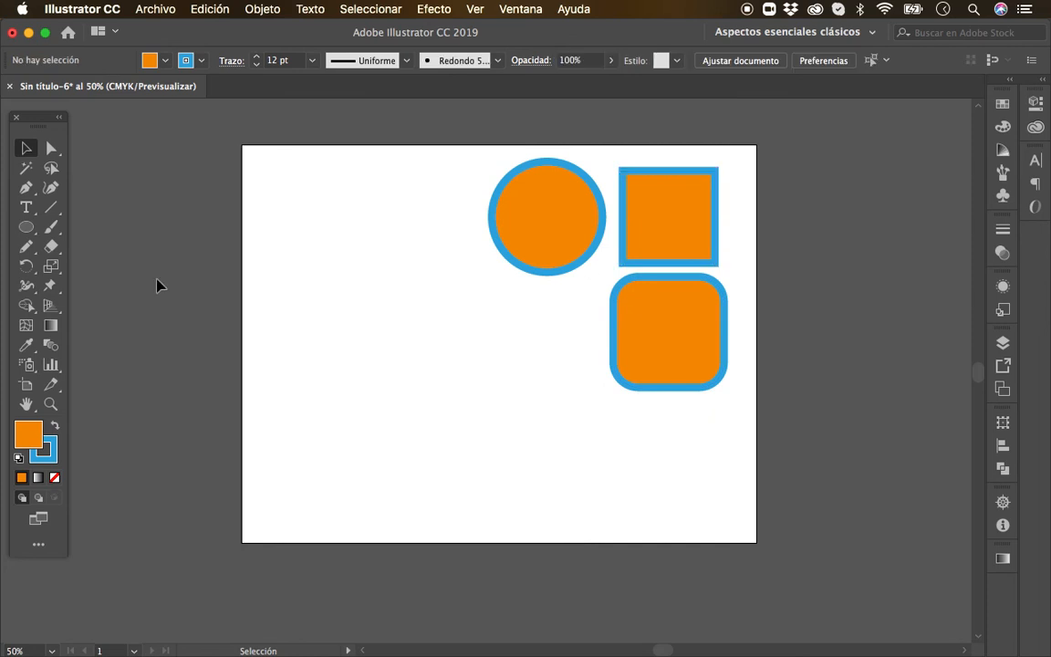
# - Create a triangle with the Polygon tool, using a 60 mm radius and 3 sides
pyautogui.click(27, 227)
pyautogui.click(36, 234)
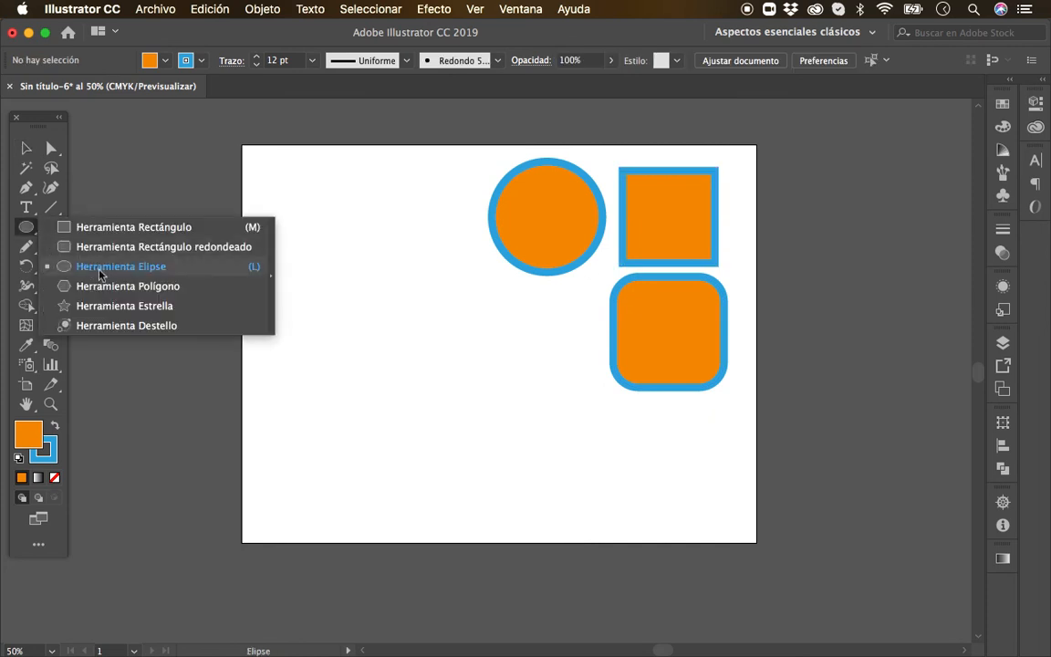
pyautogui.click(100, 288)
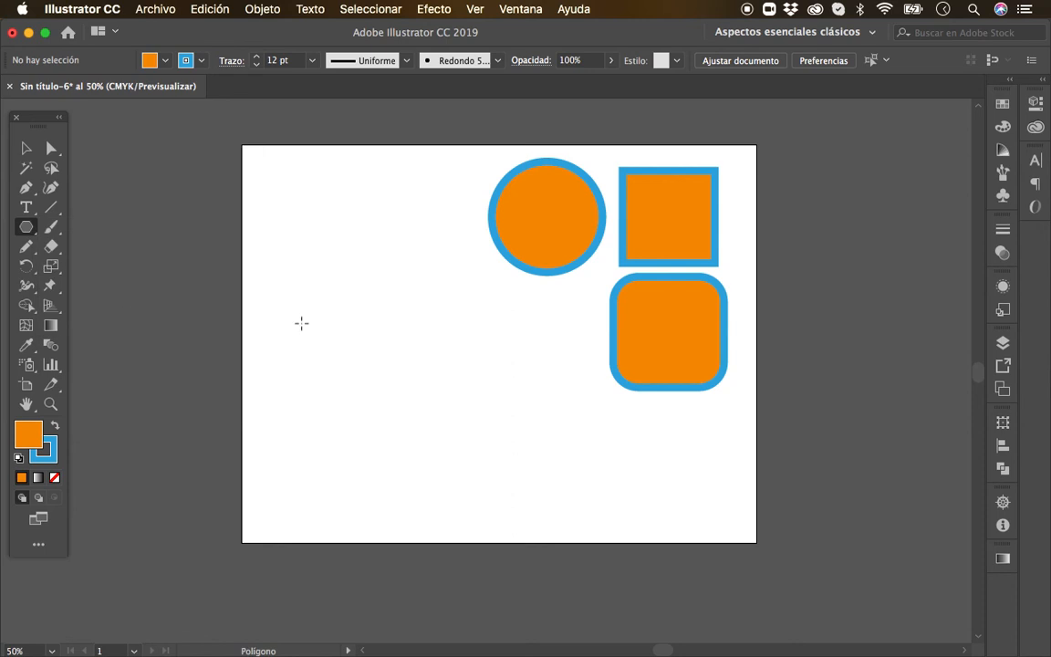
pyautogui.click(352, 284)
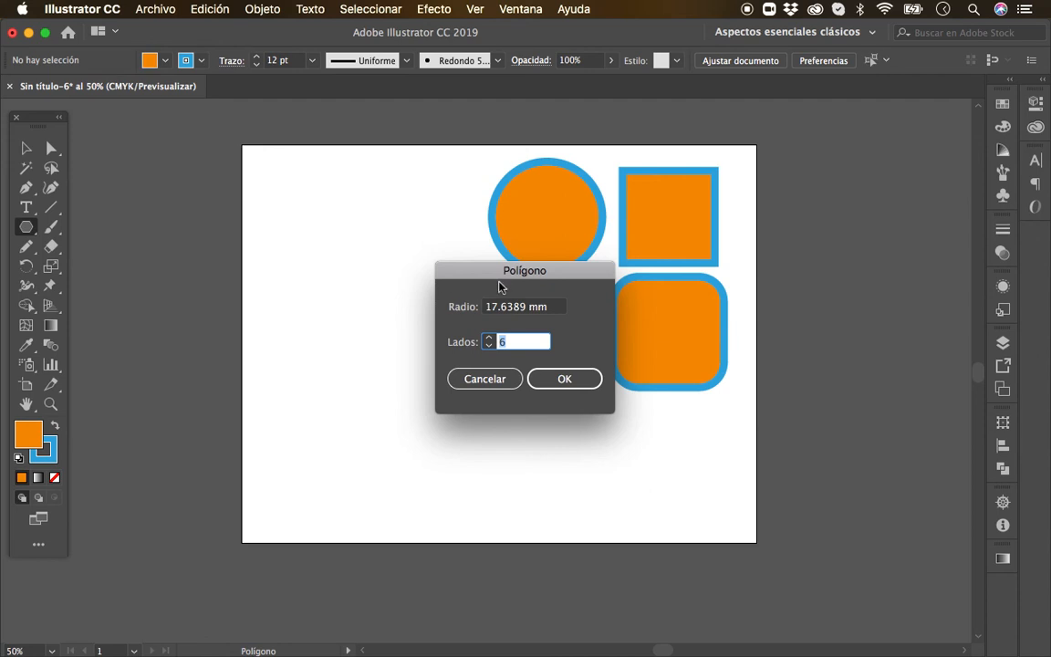
pyautogui.moveTo(503, 277); pyautogui.dragTo(398, 265)
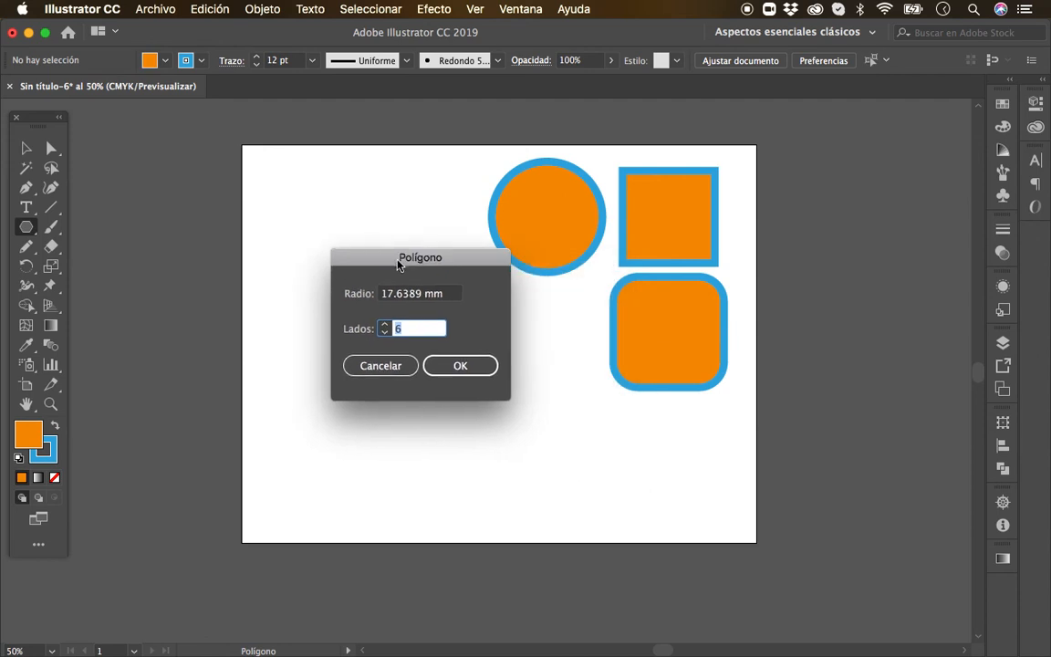
pyautogui.click(385, 324)
pyautogui.doubleClick(422, 293)
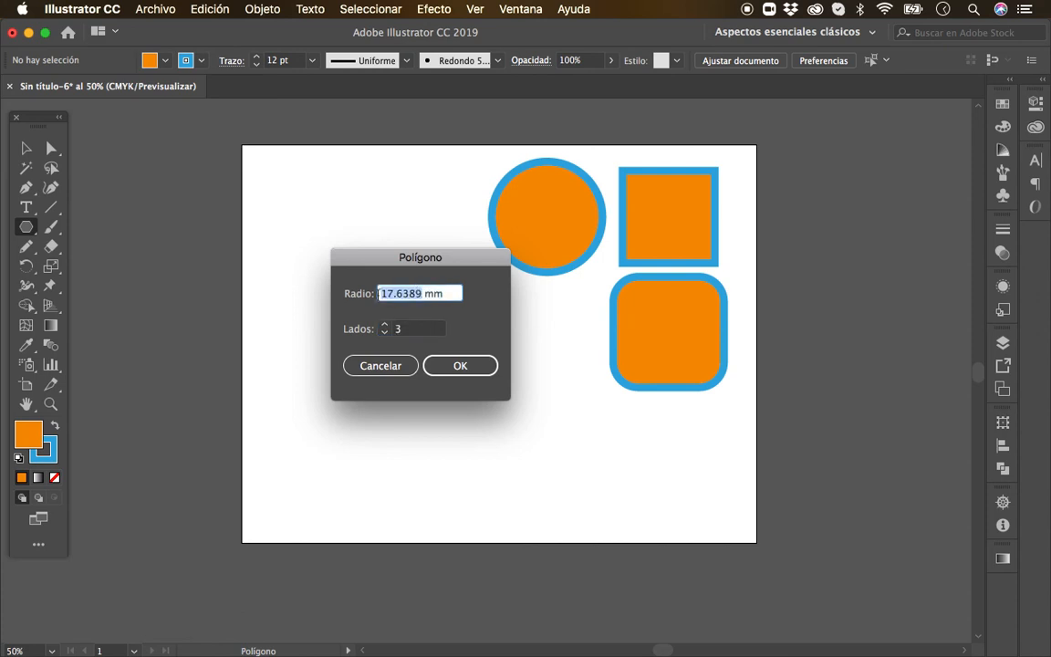
pyautogui.write('6')
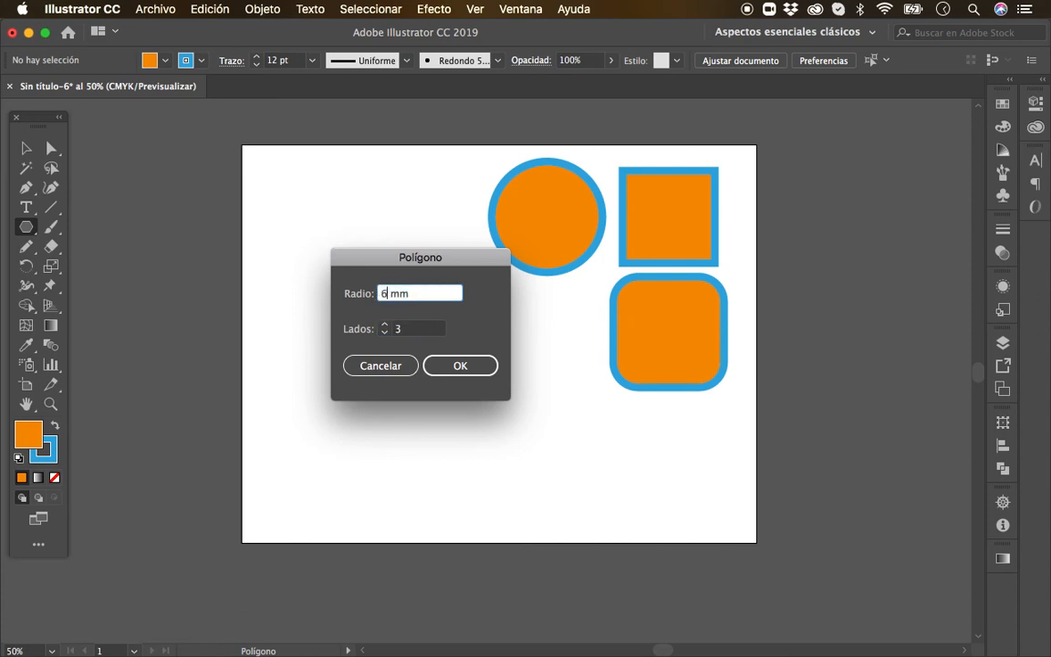
pyautogui.write('0')
pyautogui.click(460, 365)
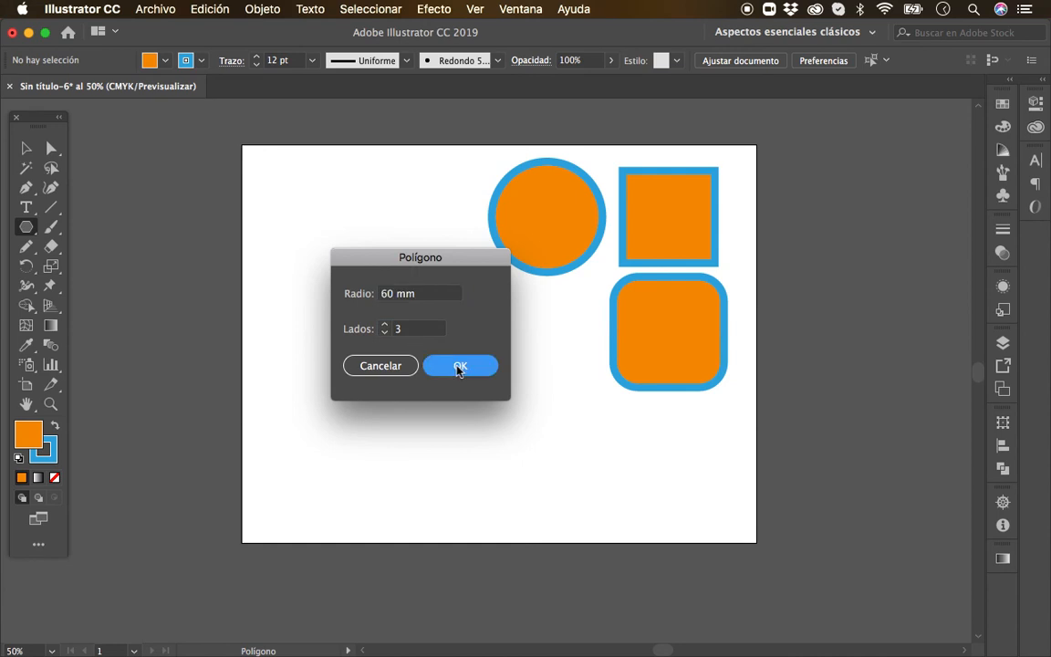
# - Position the triangle in the left half of the artboard, clear of the circle
pyautogui.press('v')
pyautogui.click(457, 366)
pyautogui.click(399, 321)
pyautogui.moveTo(399, 322); pyautogui.dragTo(459, 412)
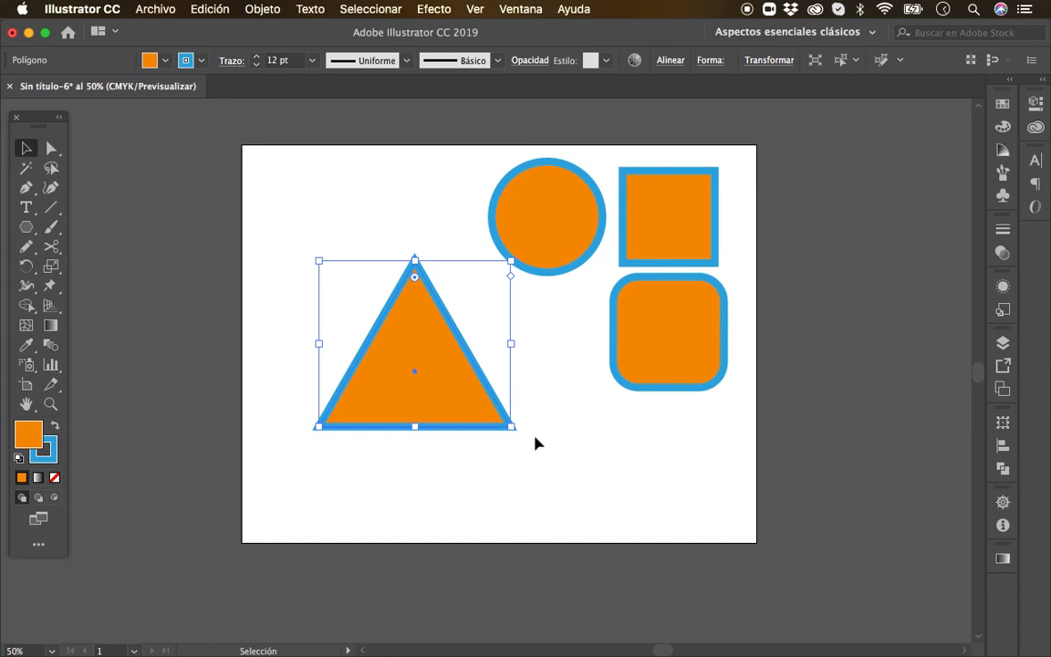
pyautogui.moveTo(434, 404); pyautogui.dragTo(465, 449)
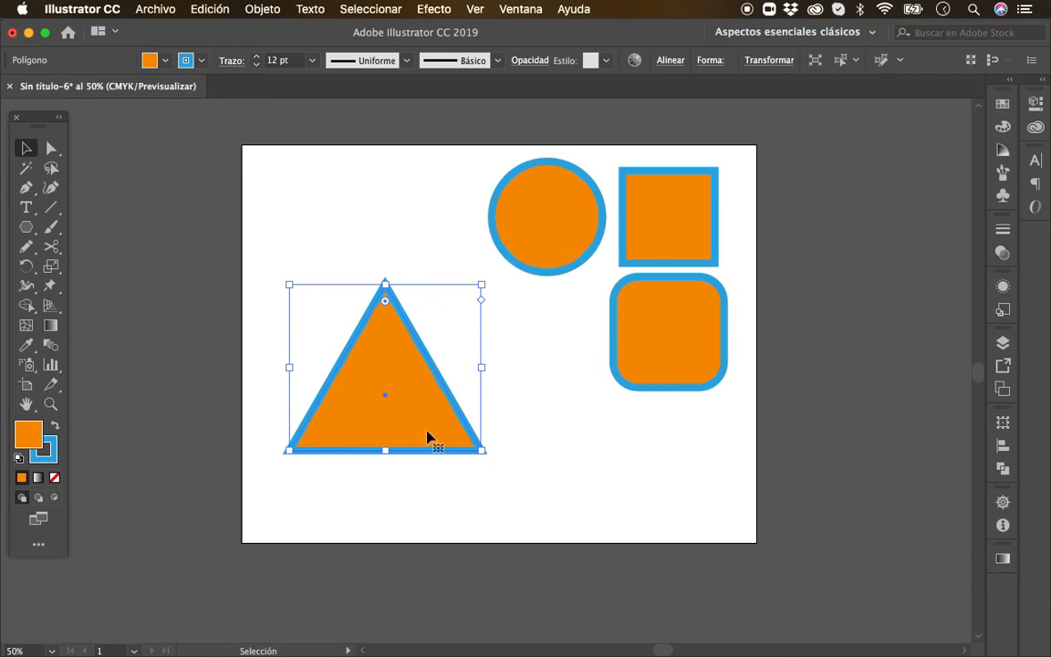
pyautogui.moveTo(429, 437); pyautogui.dragTo(432, 424)
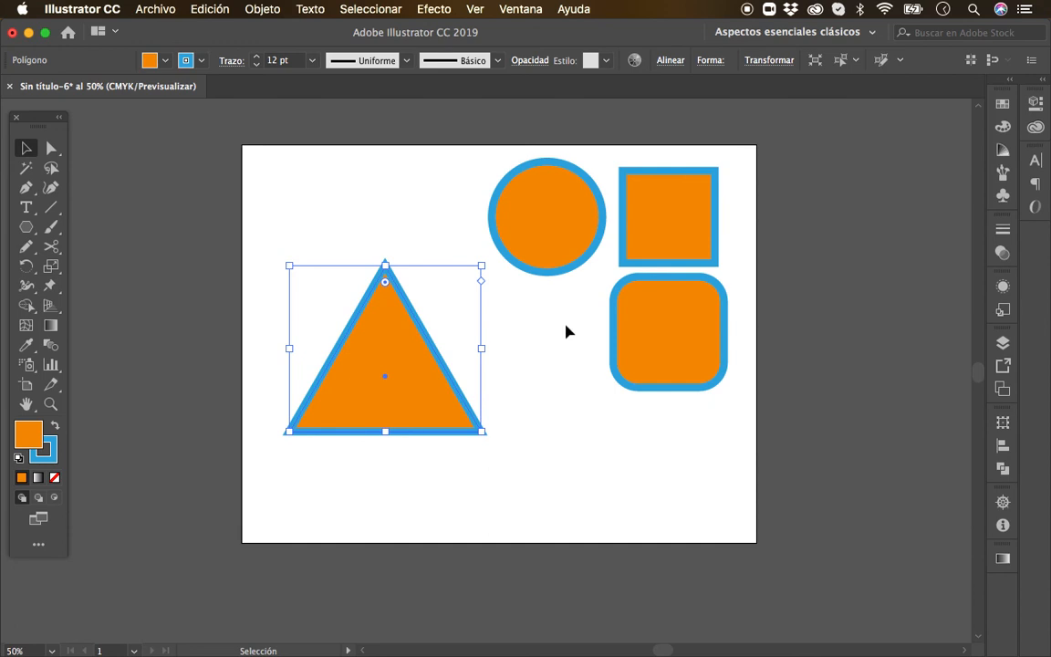
# - Check the bounding boxes of the other three shapes and rotate the triangle freely clockwise
pyautogui.click(660, 334)
pyautogui.click(675, 228)
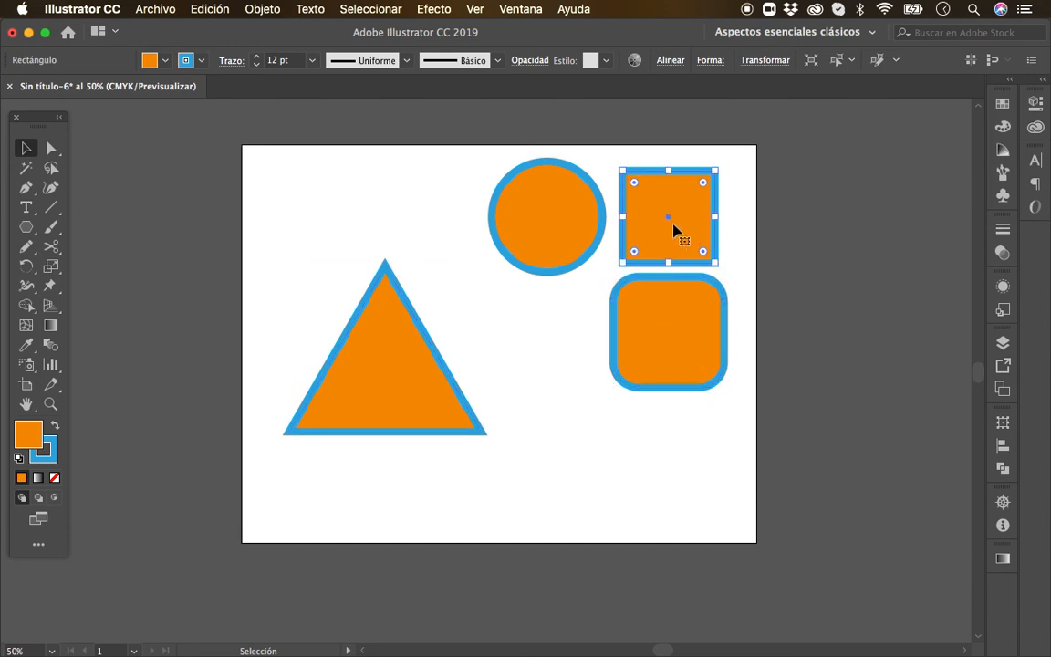
pyautogui.click(564, 228)
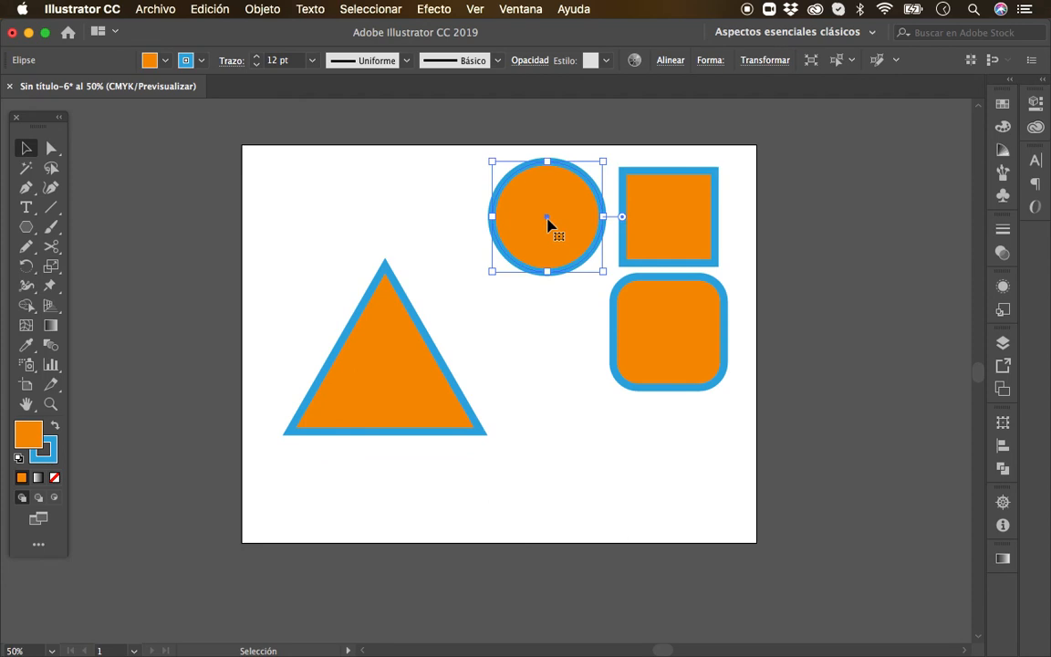
pyautogui.click(426, 390)
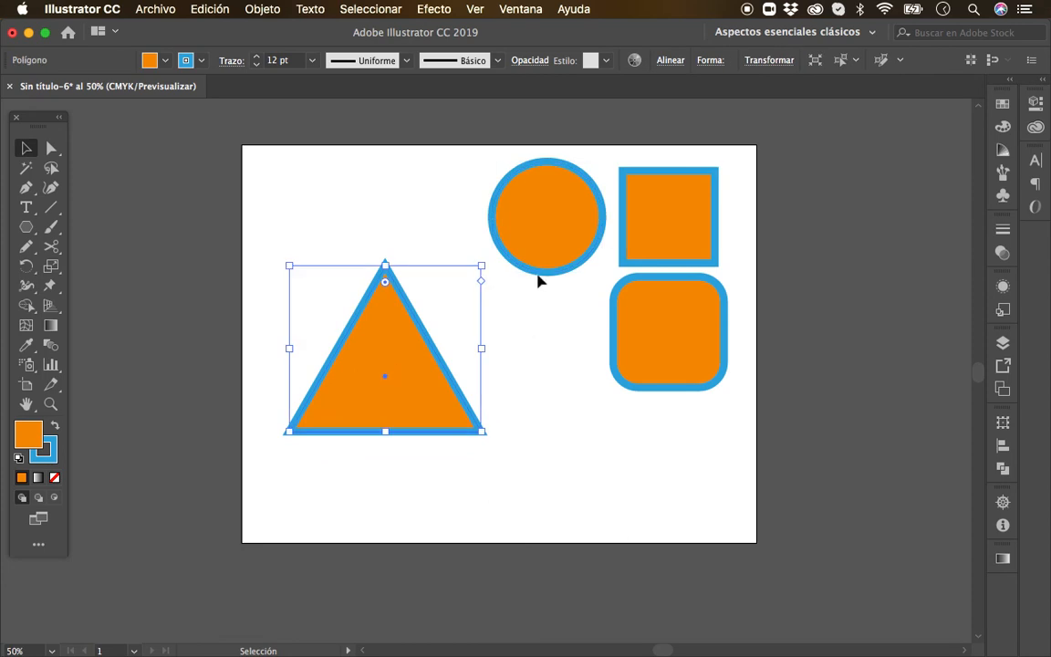
pyautogui.moveTo(485, 265); pyautogui.dragTo(461, 342)
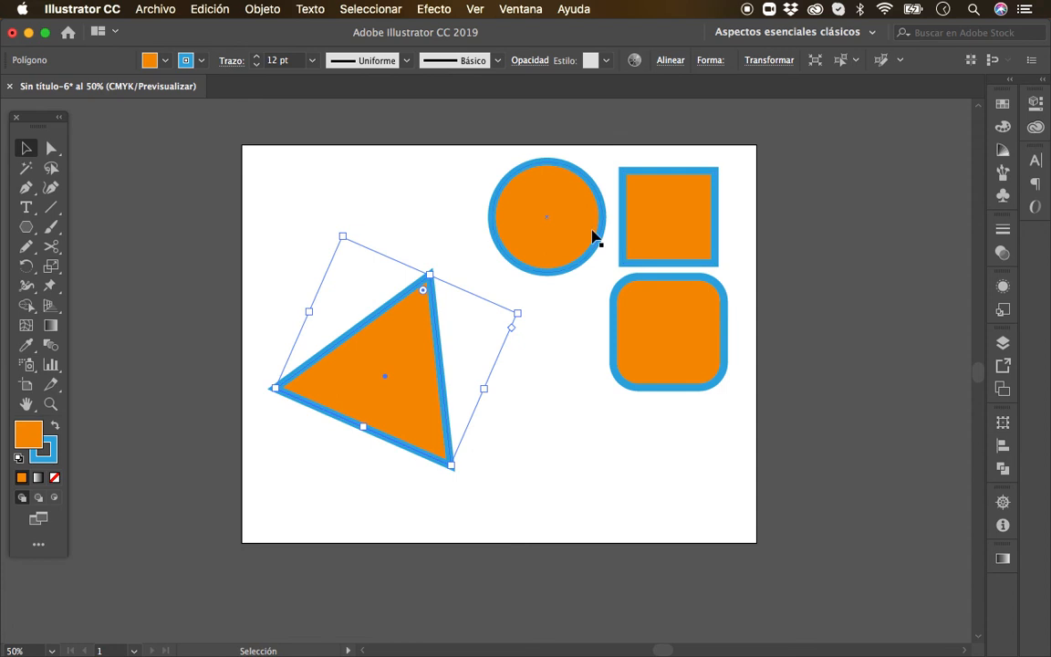
# - Try rotating the circle around its centre and undo that rotation
pyautogui.click(545, 219)
pyautogui.moveTo(609, 275); pyautogui.dragTo(429, 229)
pyautogui.press('super+z')
# - Rotate the square and the rounded rectangle so that each stands on a corner like a diamond
pyautogui.click(699, 256)
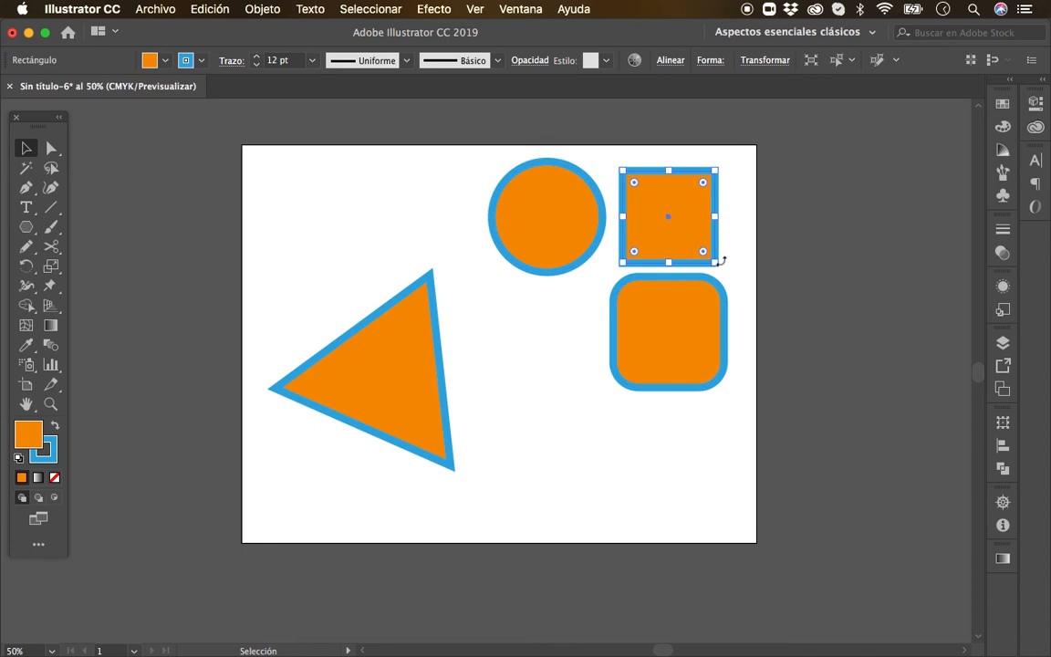
pyautogui.click(675, 300)
pyautogui.click(709, 258)
pyautogui.moveTo(722, 272); pyautogui.dragTo(661, 302)
pyautogui.click(694, 375)
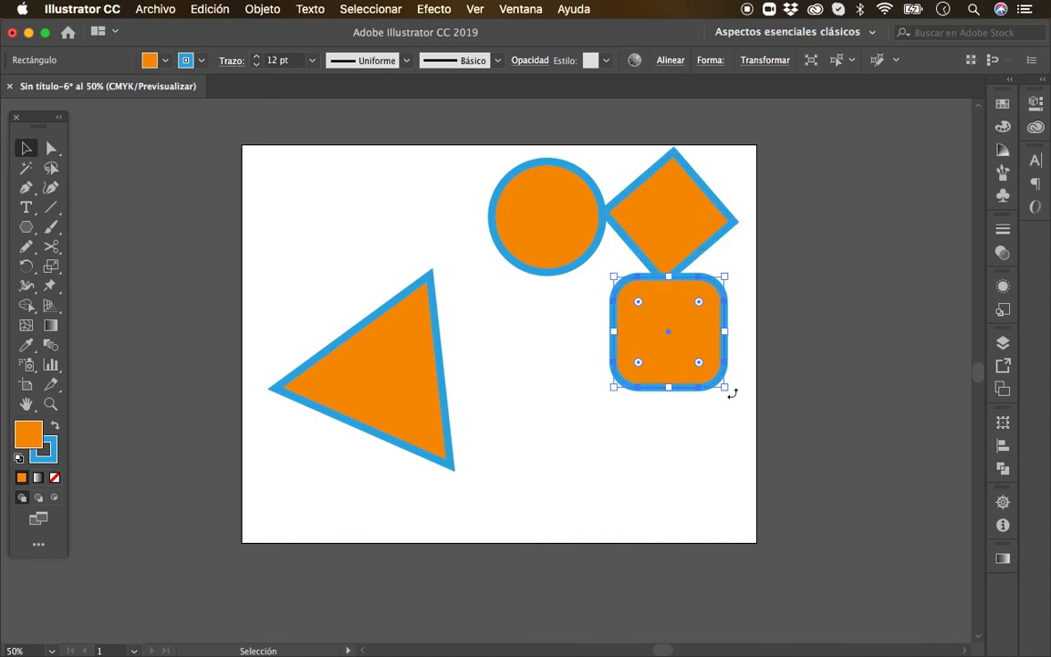
pyautogui.moveTo(732, 393); pyautogui.dragTo(669, 432)
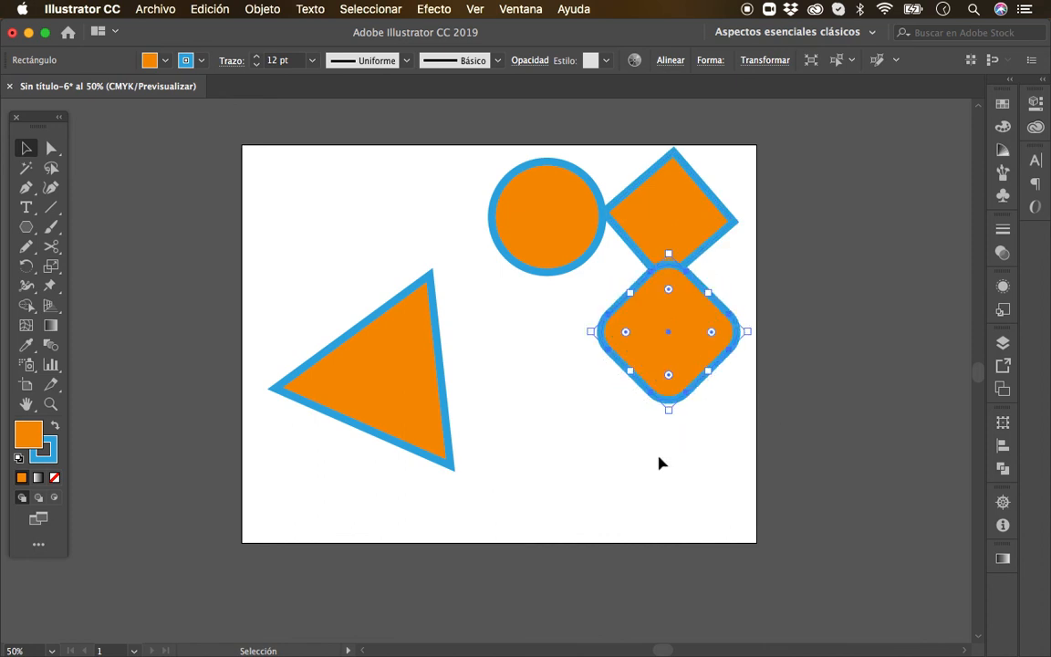
# - Undo the rotations of the rounded rectangle, the square and the triangle
pyautogui.click(662, 482)
pyautogui.press('a')
pyautogui.press('super+z')
pyautogui.press('super+z')
pyautogui.press('super+z')
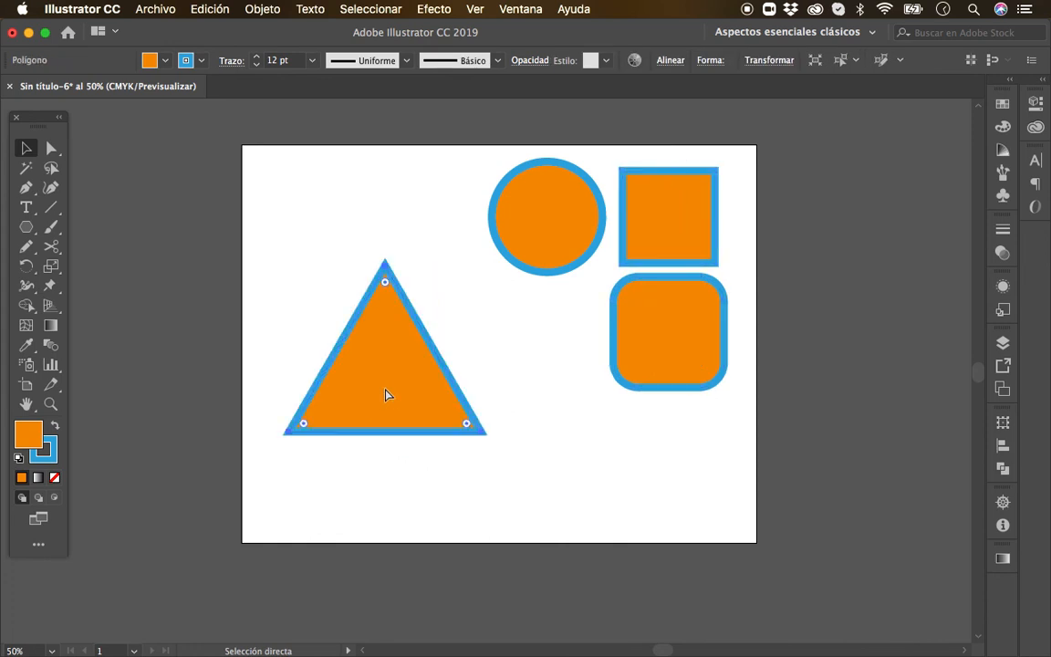
# - Shift the triangle slightly and rotate it 90° clockwise so that it points right
pyautogui.press('v')
pyautogui.scroll(-3, 478, 365)
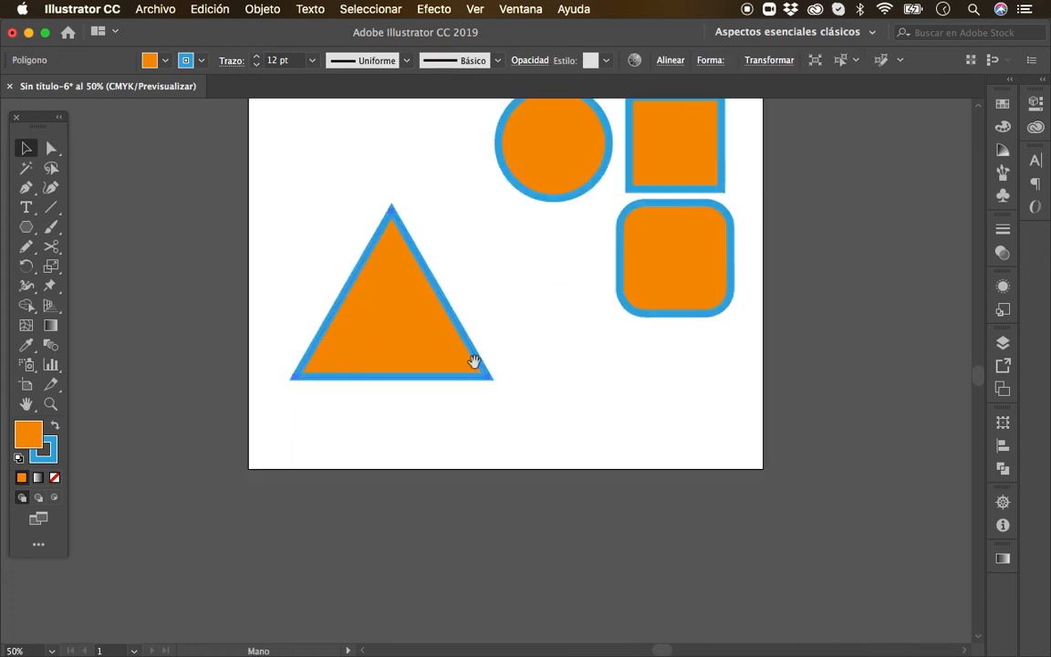
pyautogui.moveTo(436, 355); pyautogui.dragTo(439, 332)
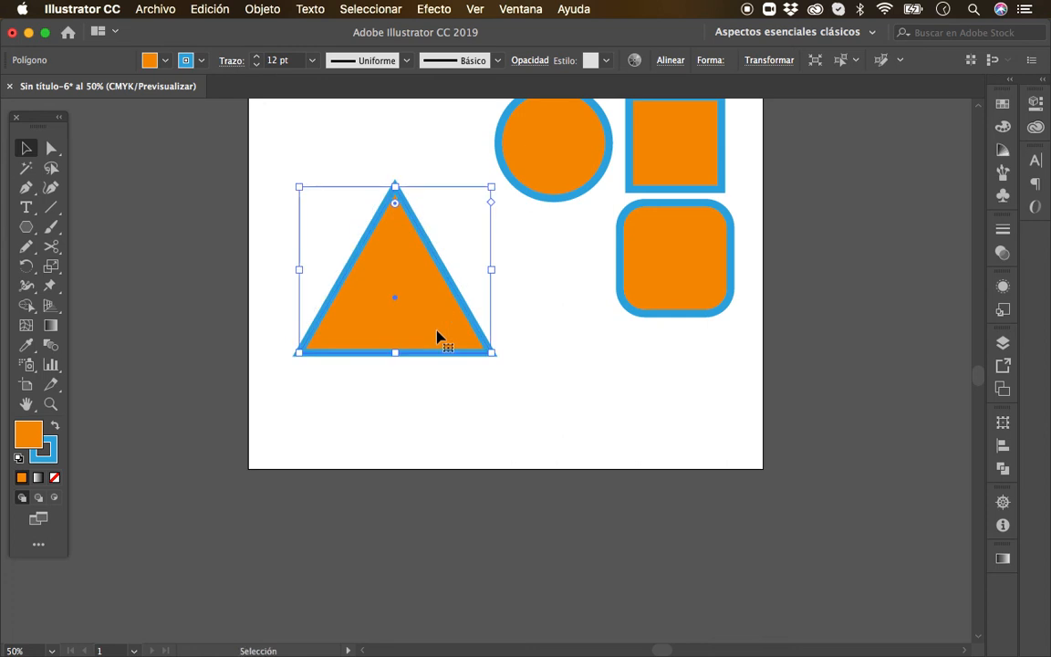
pyautogui.moveTo(499, 361)
pyautogui.mouseDown()
pyautogui.moveTo(471, 392)
pyautogui.moveTo(412, 403)
pyautogui.moveTo(325, 385)
pyautogui.moveTo(284, 349)
pyautogui.moveTo(282, 275)
pyautogui.moveTo(324, 205)
pyautogui.moveTo(373, 192)
pyautogui.moveTo(444, 213)
pyautogui.moveTo(477, 275)
pyautogui.moveTo(418, 357)
pyautogui.moveTo(484, 351)
pyautogui.mouseUp()
pyautogui.press('space')
pyautogui.moveTo(537, 328); pyautogui.dragTo(277, 462)
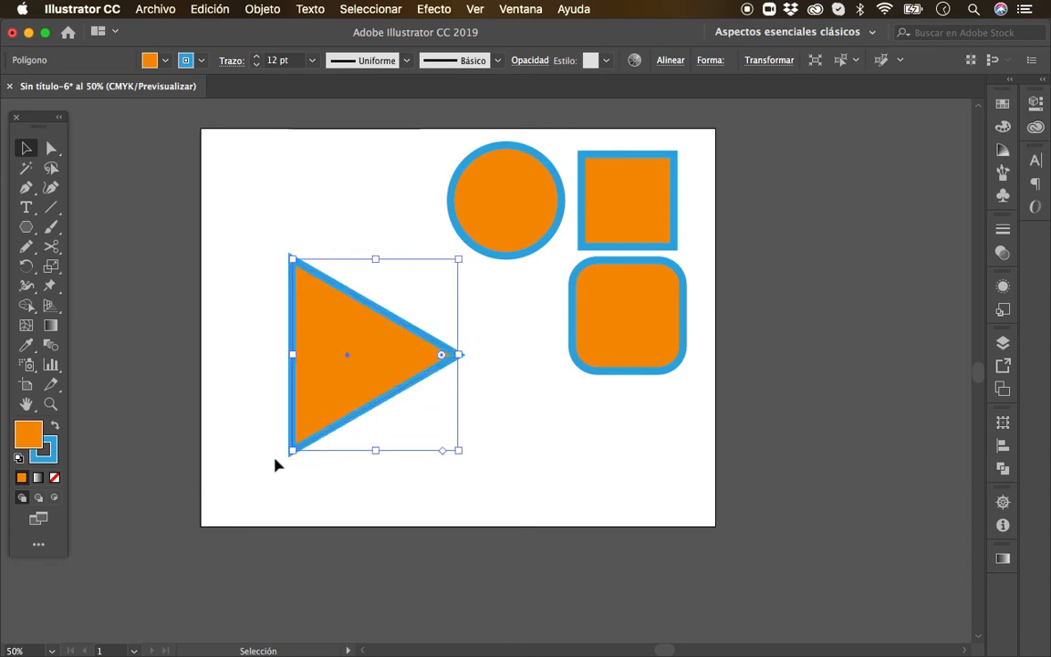
# - Rotate the rounded rectangle a quarter turn around its centre and deselect it
pyautogui.click(668, 324)
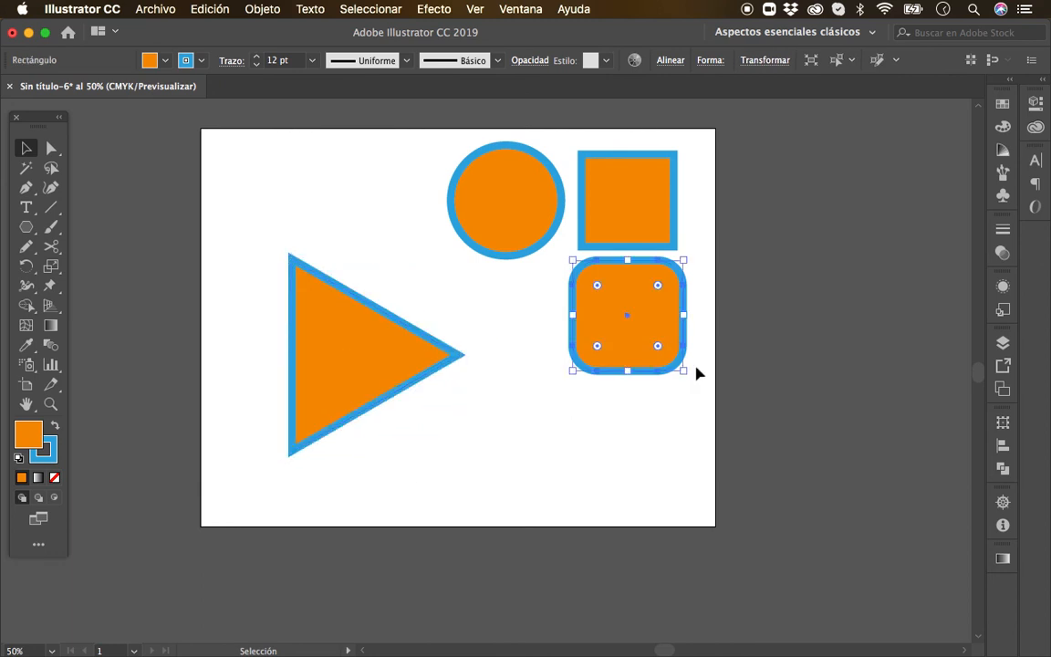
pyautogui.moveTo(691, 373); pyautogui.dragTo(468, 476)
pyautogui.click(468, 477)
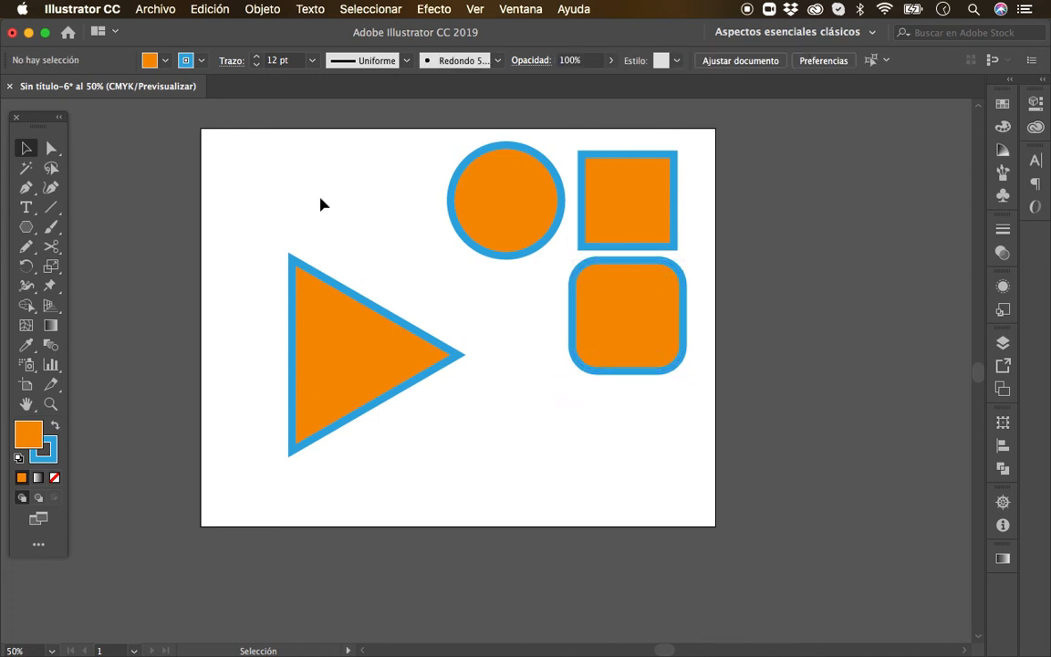
pyautogui.moveTo(251, 148); pyautogui.dragTo(686, 457)
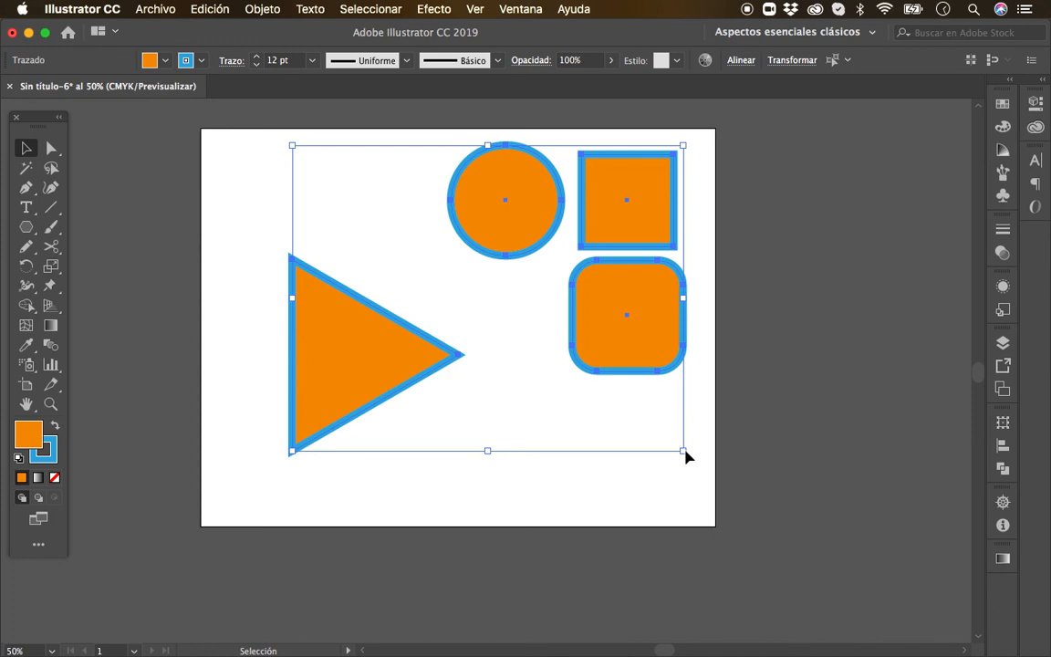
pyautogui.click(90, 289)
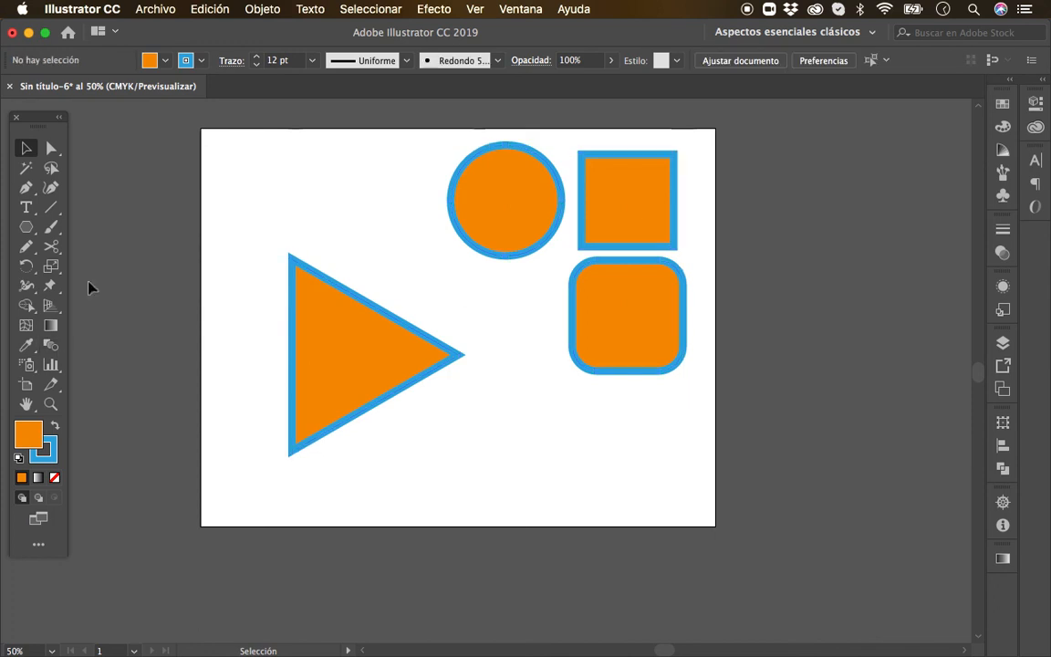
# - Create a five-pointed star with radii of 8.8194 mm and 17.6389 mm just below the triangle's tip and select it
pyautogui.click(33, 231)
pyautogui.click(30, 226)
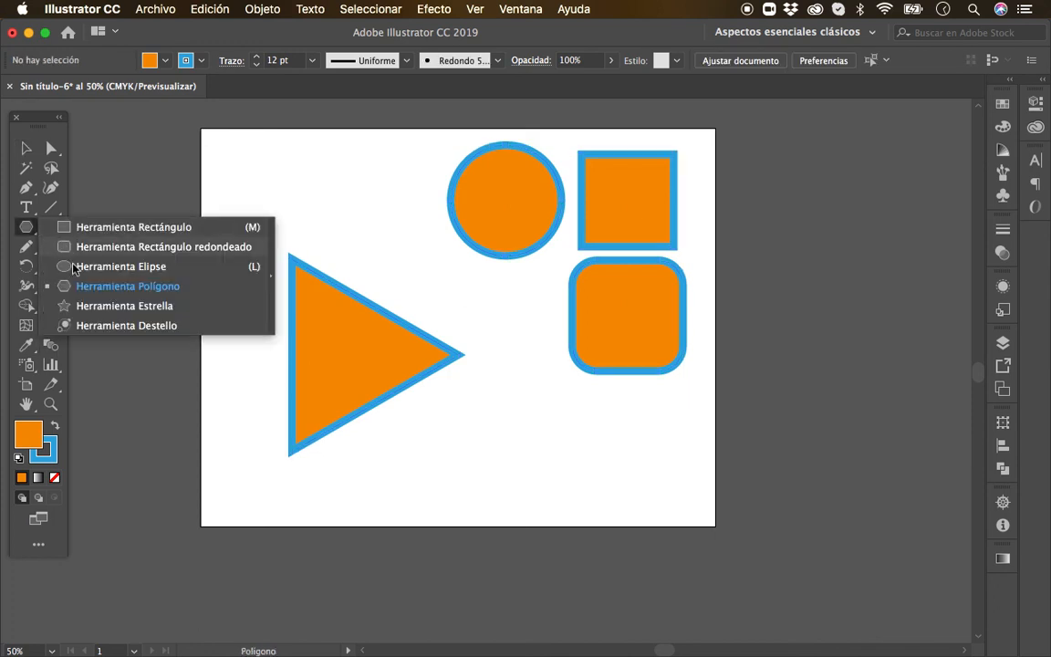
pyautogui.click(85, 307)
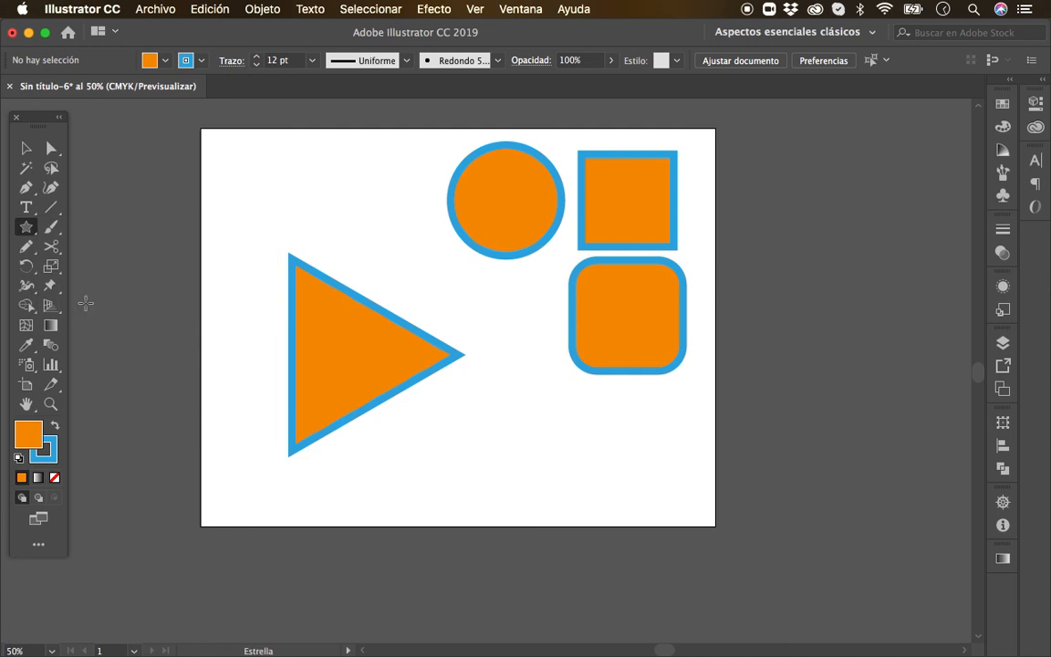
pyautogui.click(442, 435)
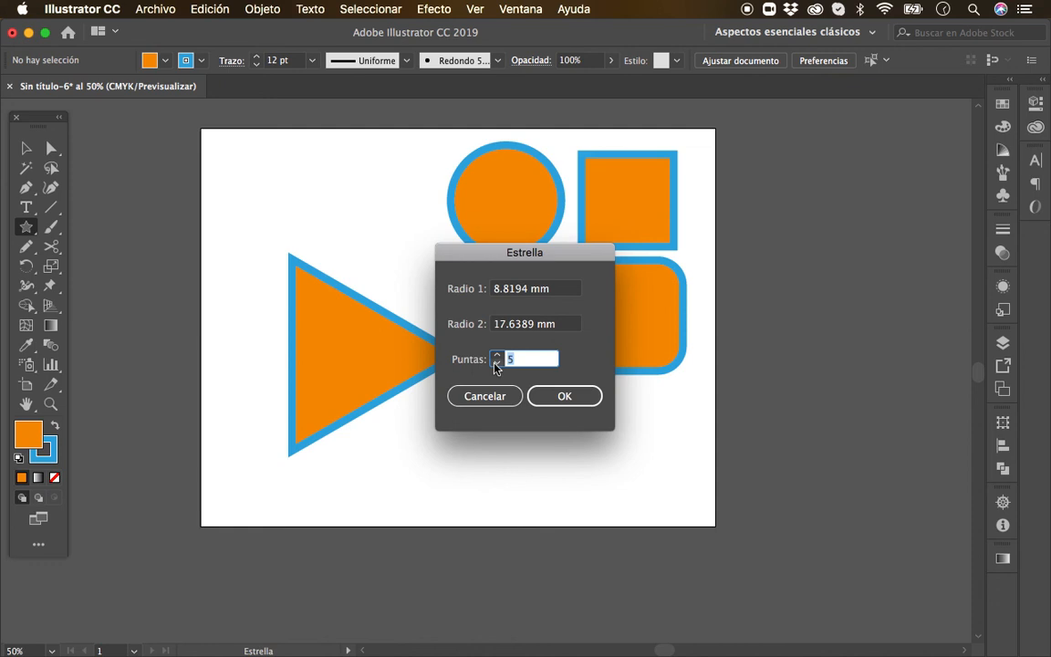
pyautogui.click(560, 398)
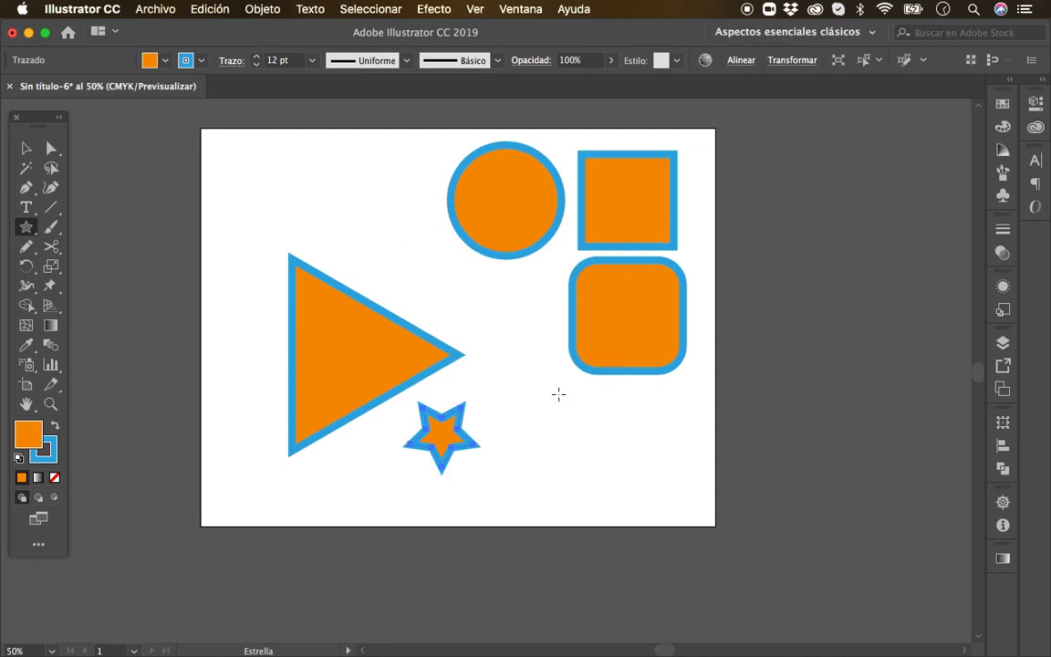
pyautogui.press('v')
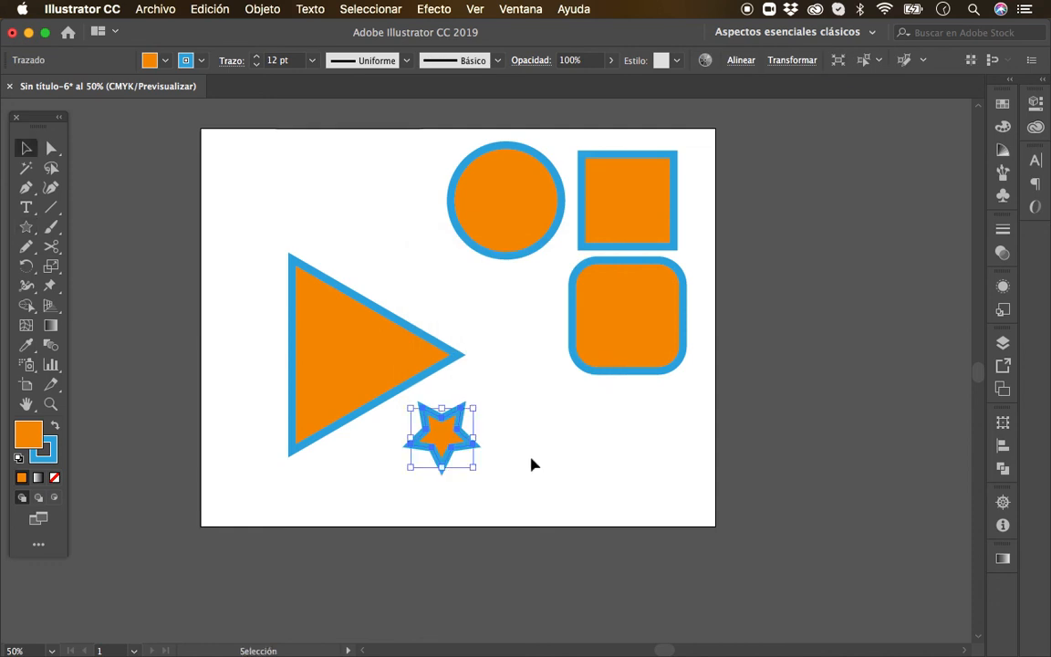
pyautogui.click(530, 463)
pyautogui.press('a')
pyautogui.press('super+equal')
pyautogui.press('super+equal')
pyautogui.moveTo(399, 509); pyautogui.dragTo(383, 497)
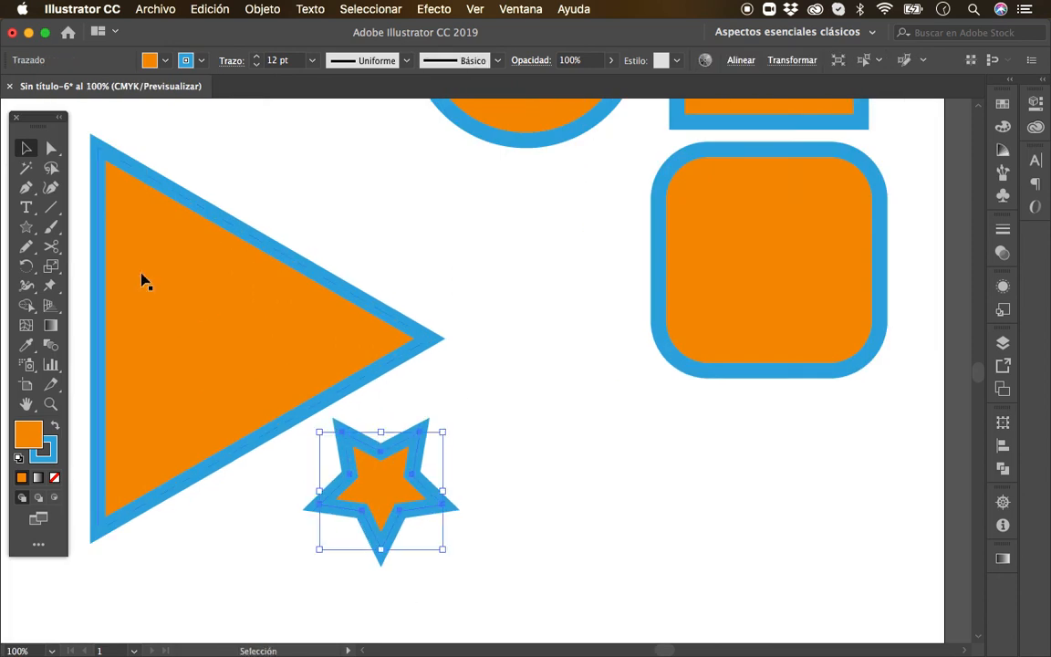
# - Create a second five-pointed star beside the first, with Radius 1 of 6 mm and Radius 2 of 10 mm
pyautogui.click(25, 227)
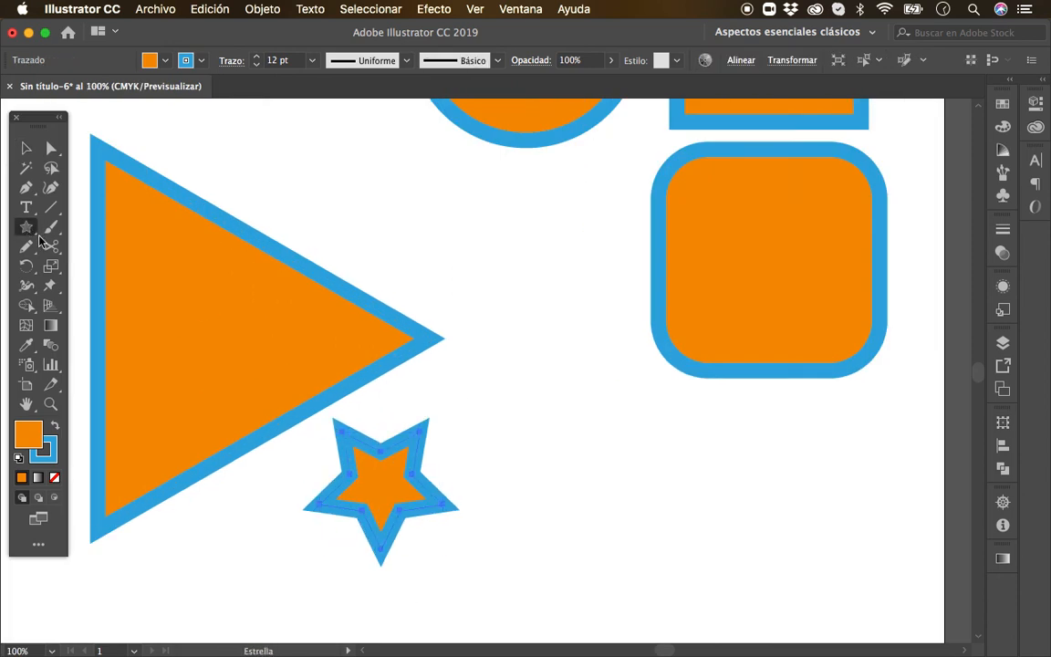
pyautogui.click(585, 468)
pyautogui.moveTo(531, 253); pyautogui.dragTo(604, 253)
pyautogui.click(600, 289)
pyautogui.doubleClick(601, 289)
pyautogui.write('6')
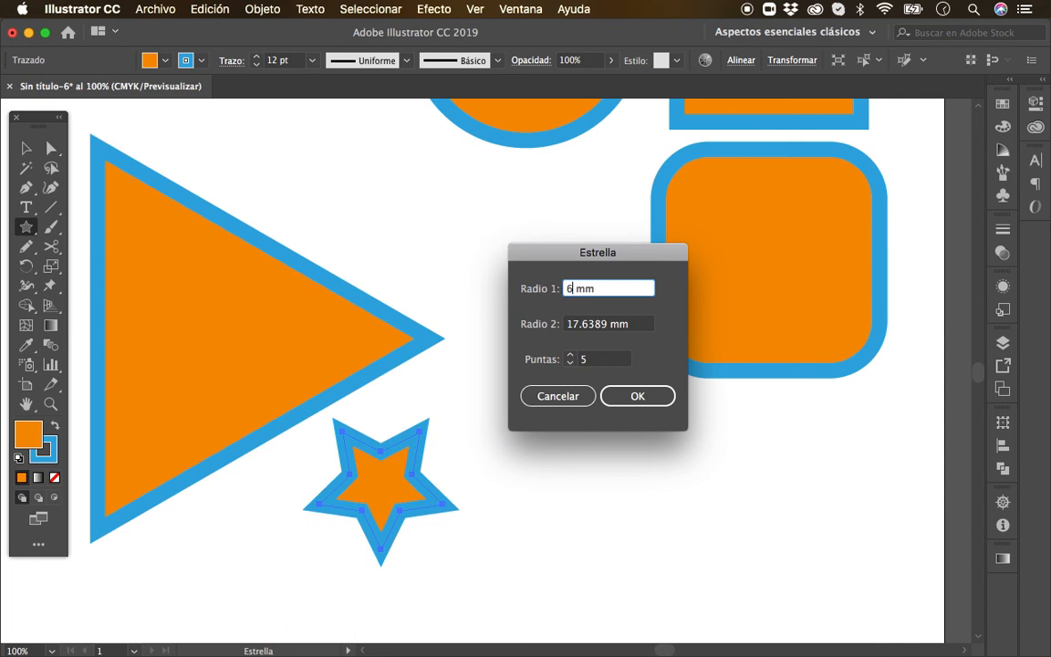
pyautogui.rightClick(593, 326)
pyautogui.click(593, 325)
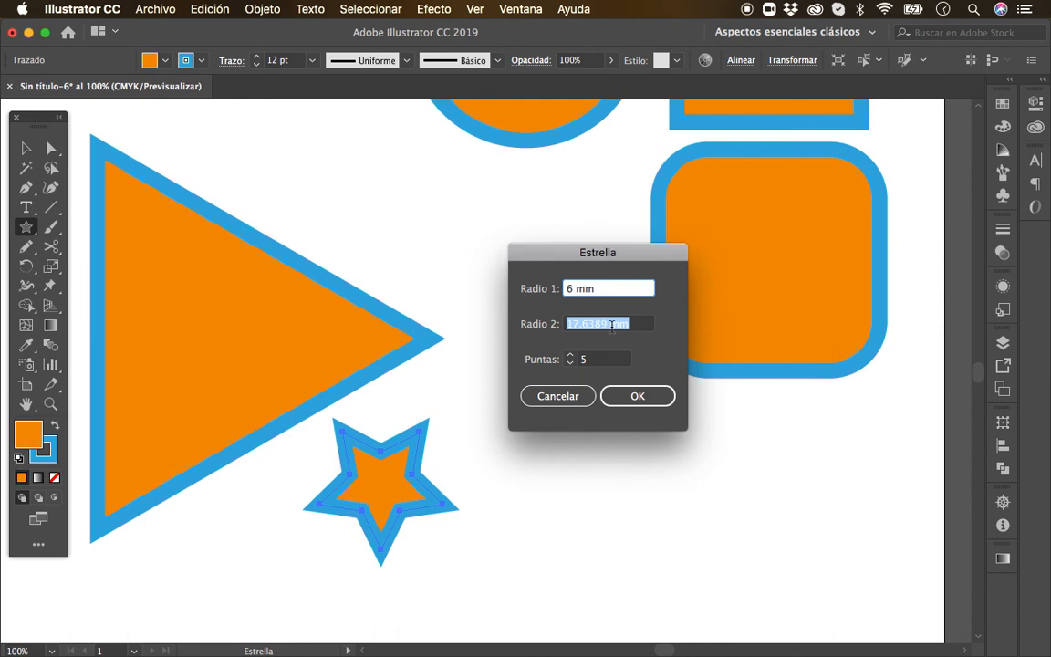
pyautogui.write('10')
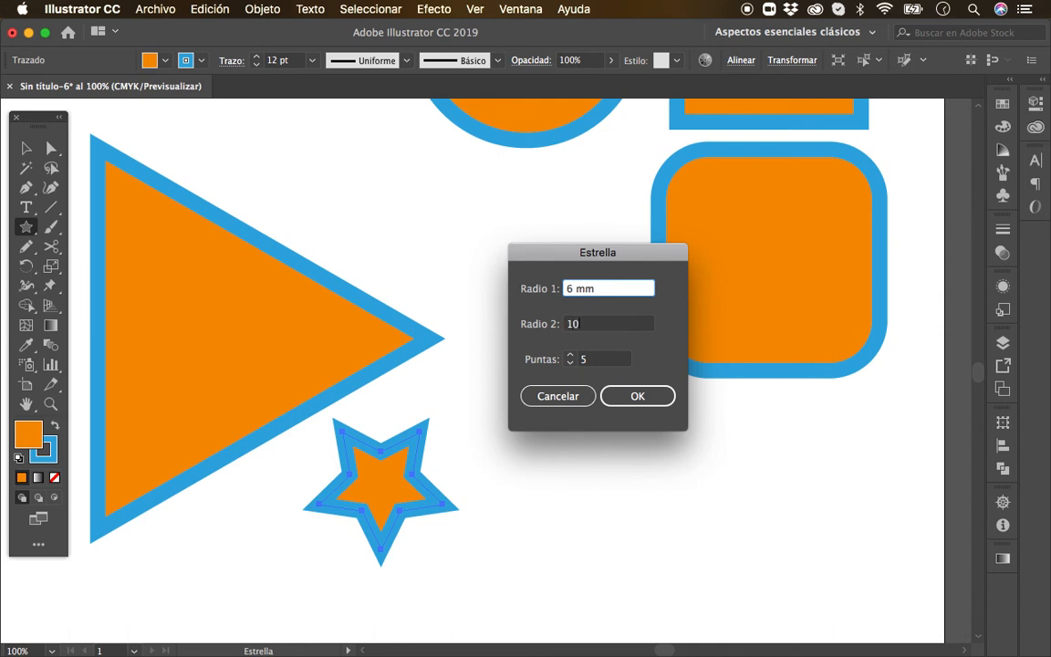
pyautogui.click(626, 400)
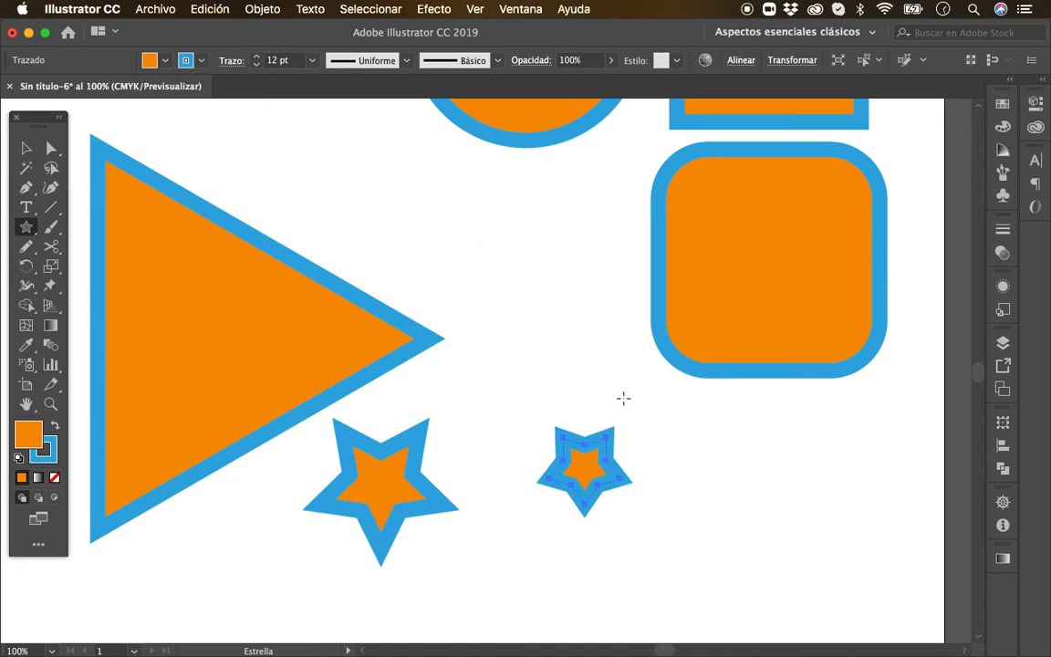
# - Move the smaller star upward, away from the first star, and delete it
pyautogui.click(25, 148)
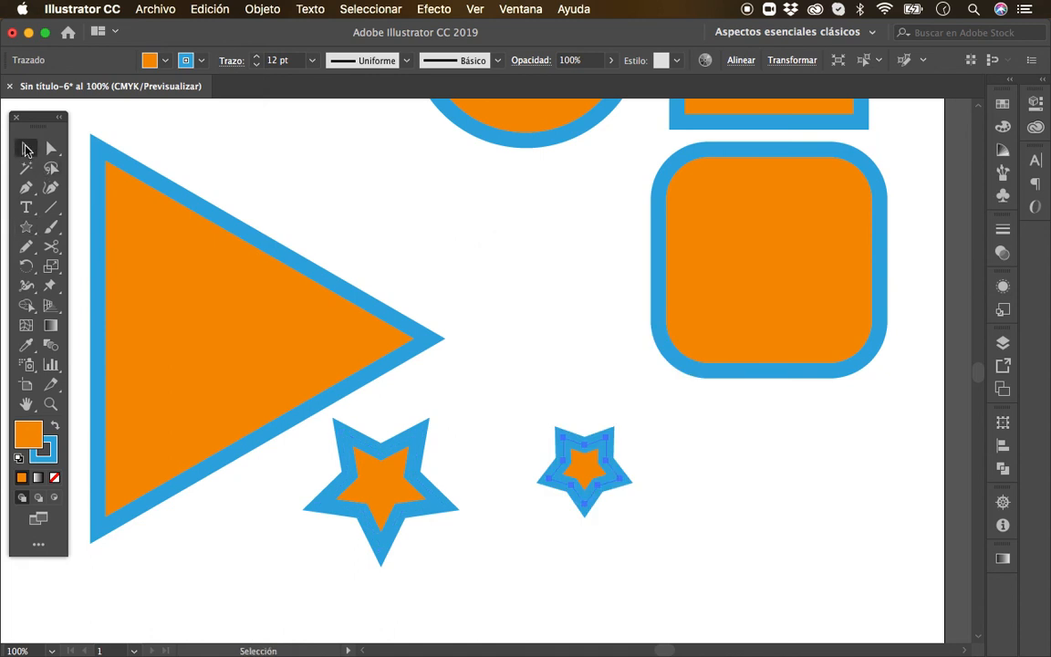
pyautogui.click(518, 397)
pyautogui.moveTo(578, 468); pyautogui.dragTo(559, 367)
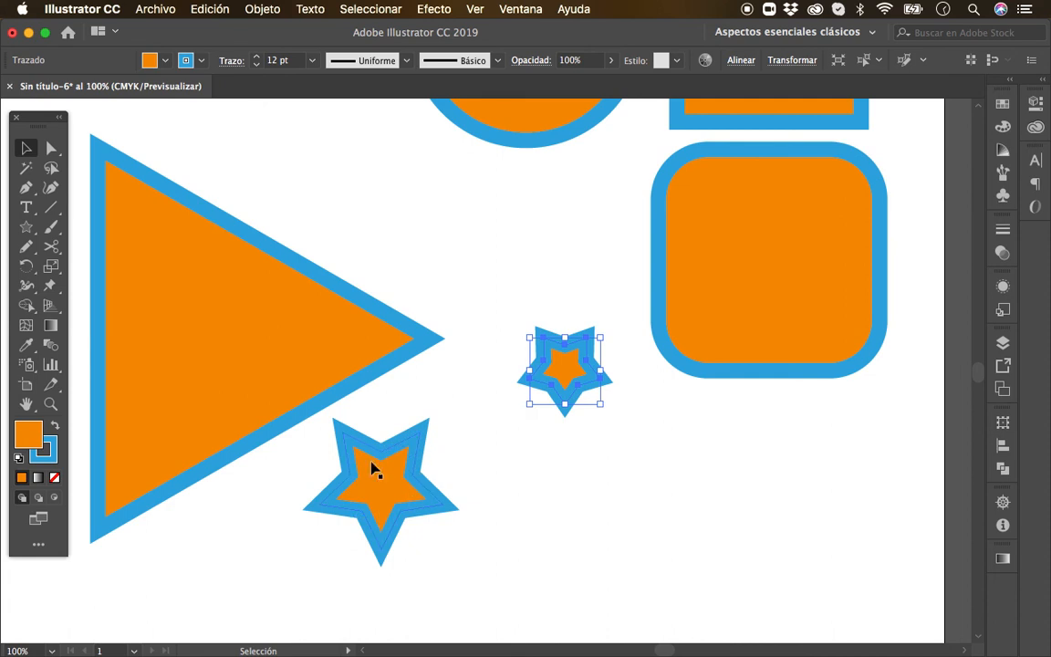
pyautogui.press('Delete')
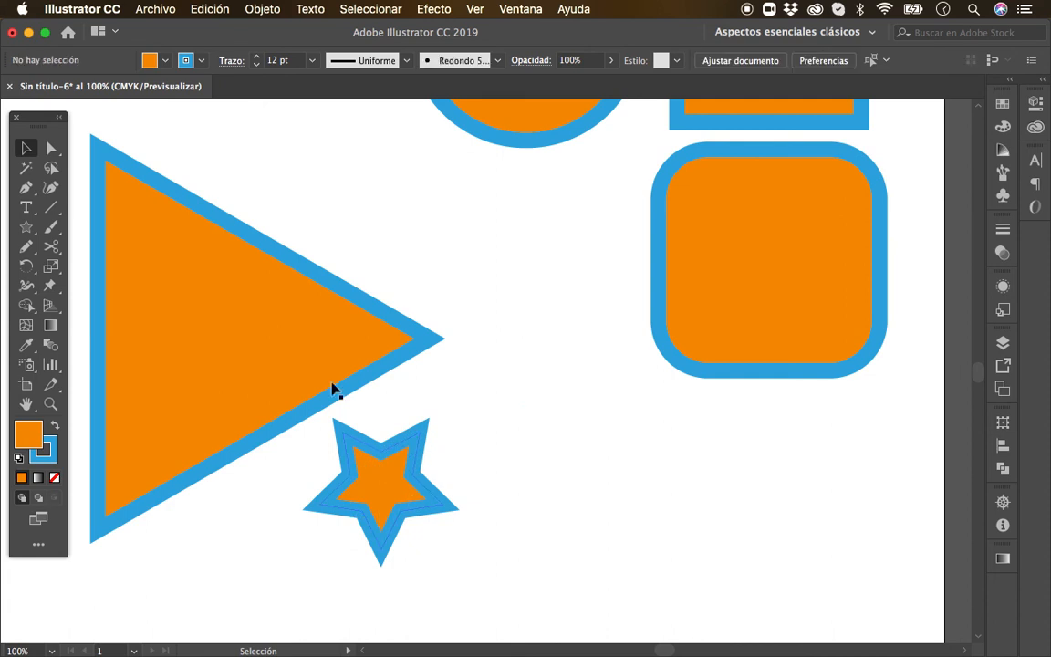
# - Create a star shape with 5 points and both radii equal at 6 mm below the rounded rectangle
pyautogui.click(26, 227)
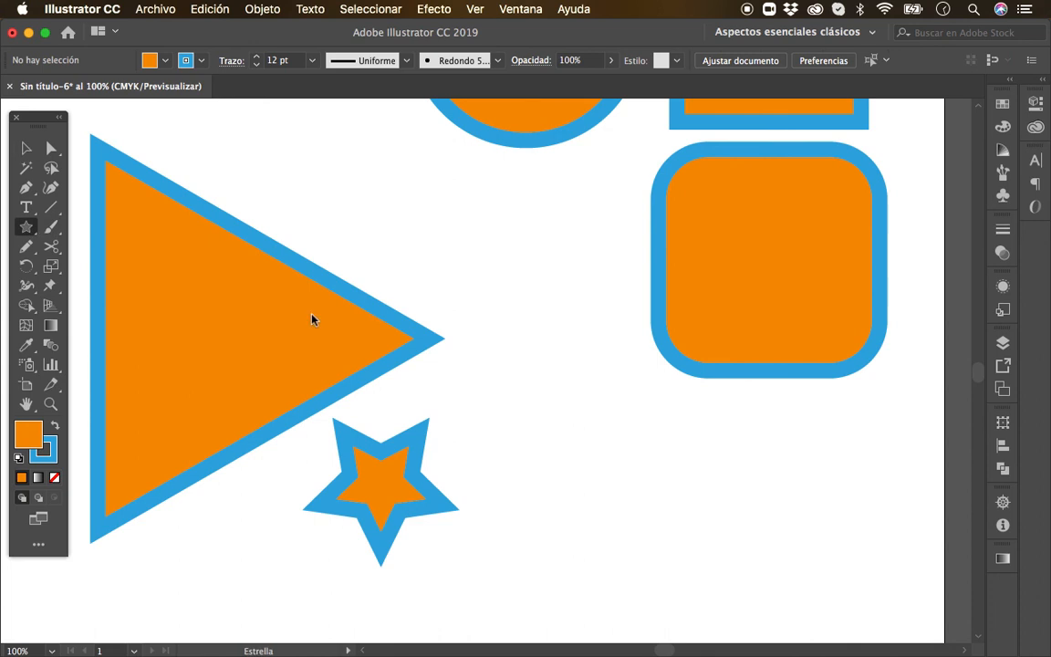
pyautogui.click(588, 456)
pyautogui.click(577, 327)
pyautogui.moveTo(577, 327); pyautogui.dragTo(566, 324)
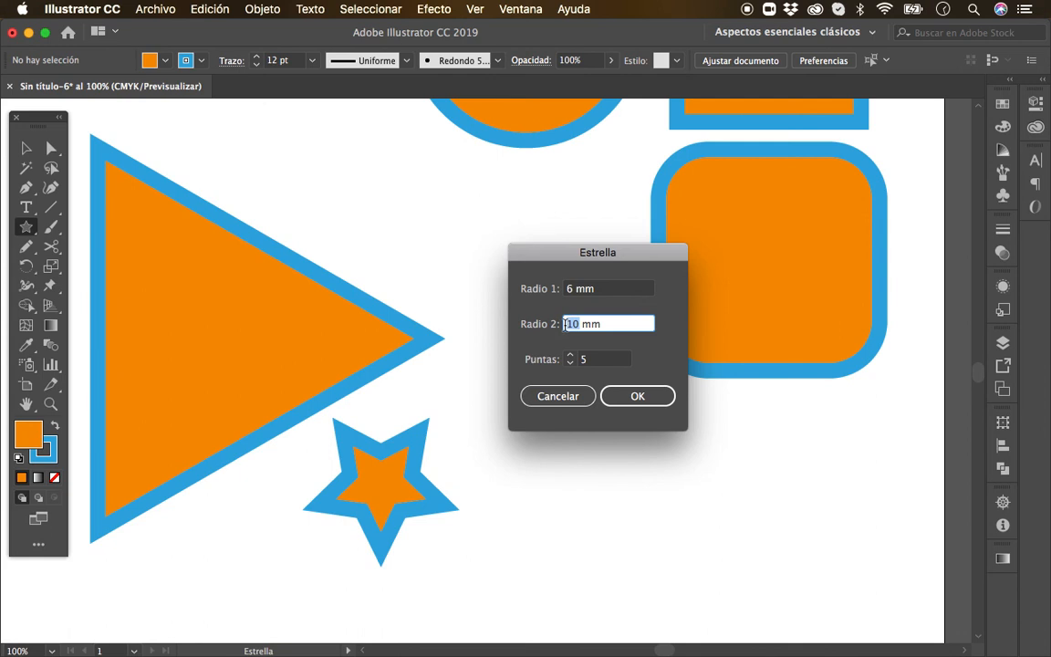
pyautogui.write('6')
pyautogui.click(642, 396)
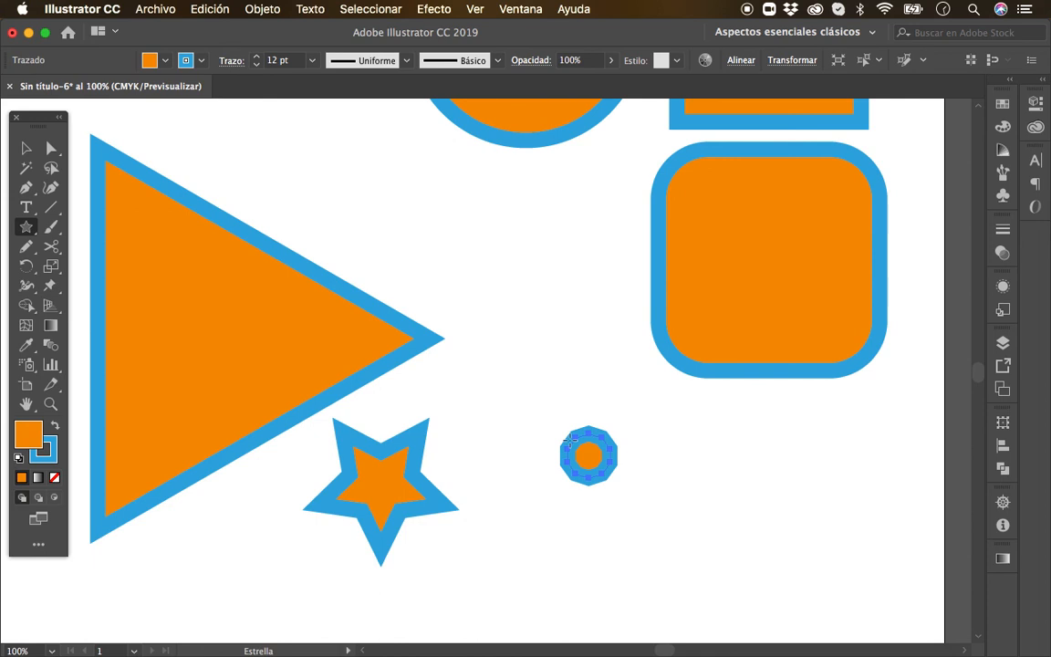
# - Delete the small star shape that has equal radii
pyautogui.press('v')
pyautogui.click(619, 486)
pyautogui.click(591, 465)
pyautogui.press('Delete')
# - Create a sharp five-pointed star with radii of 6 mm and 19 mm and move it up between the triangle and rounded rectangle
pyautogui.click(26, 227)
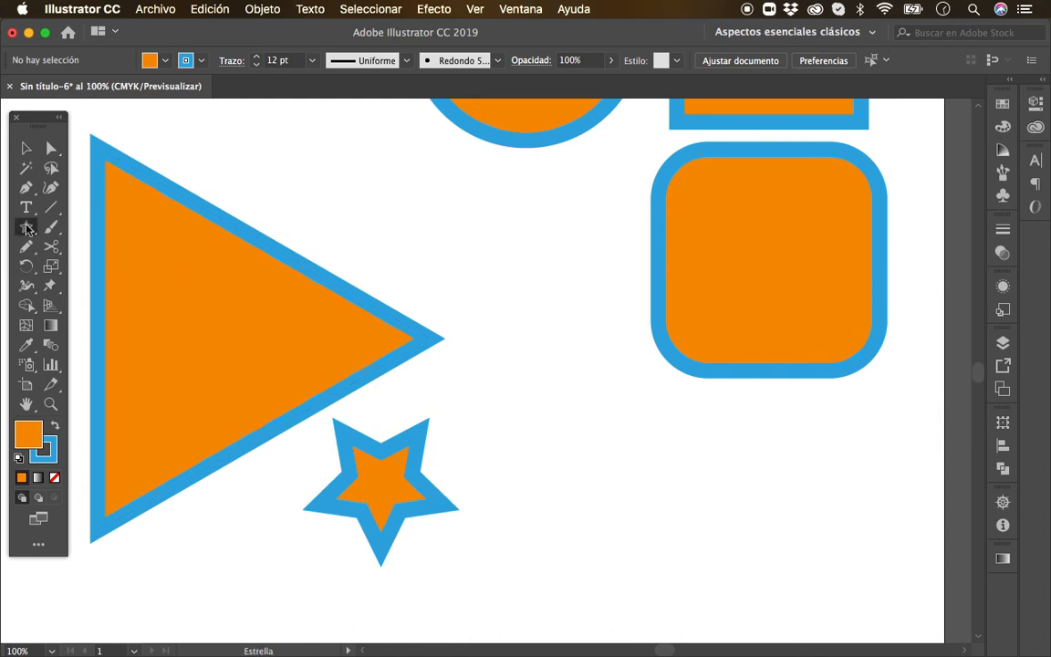
pyautogui.click(578, 417)
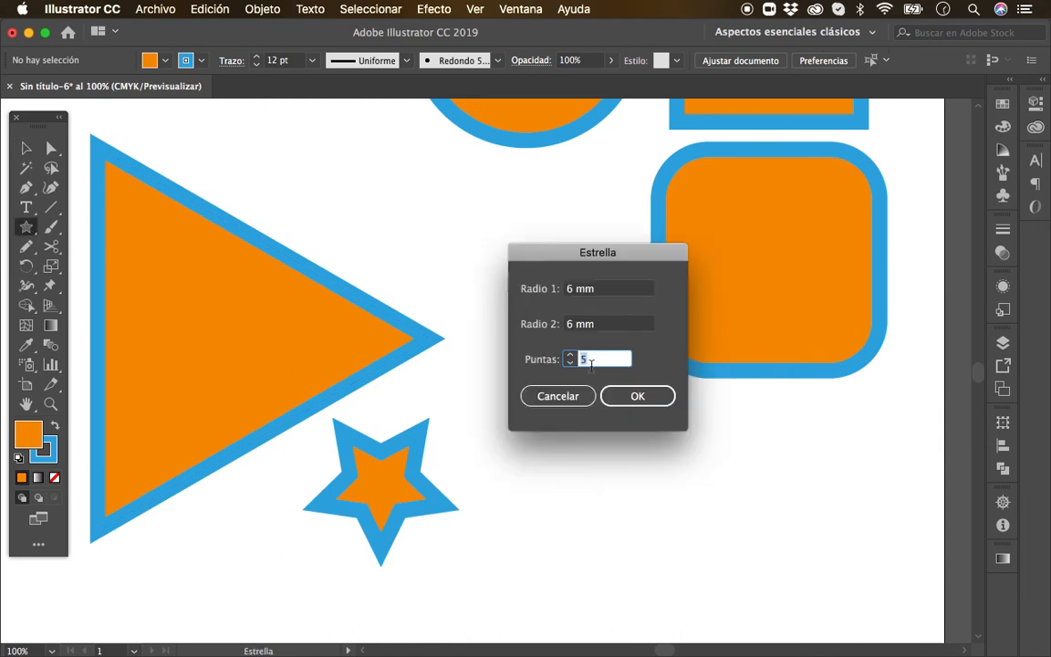
pyautogui.doubleClick(568, 325)
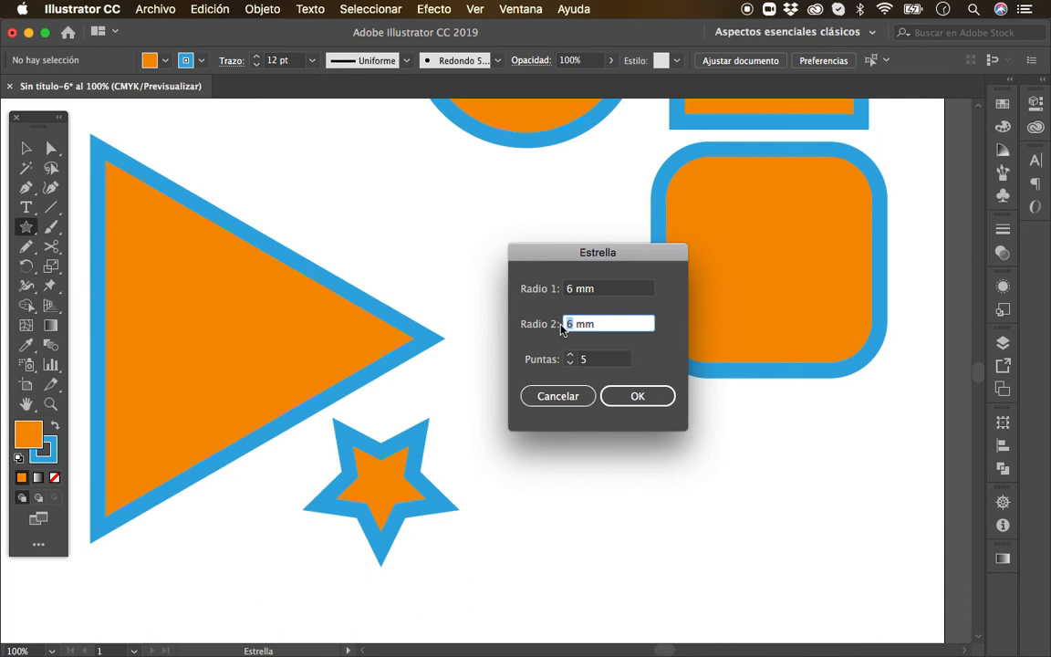
pyautogui.write('19')
pyautogui.click(649, 402)
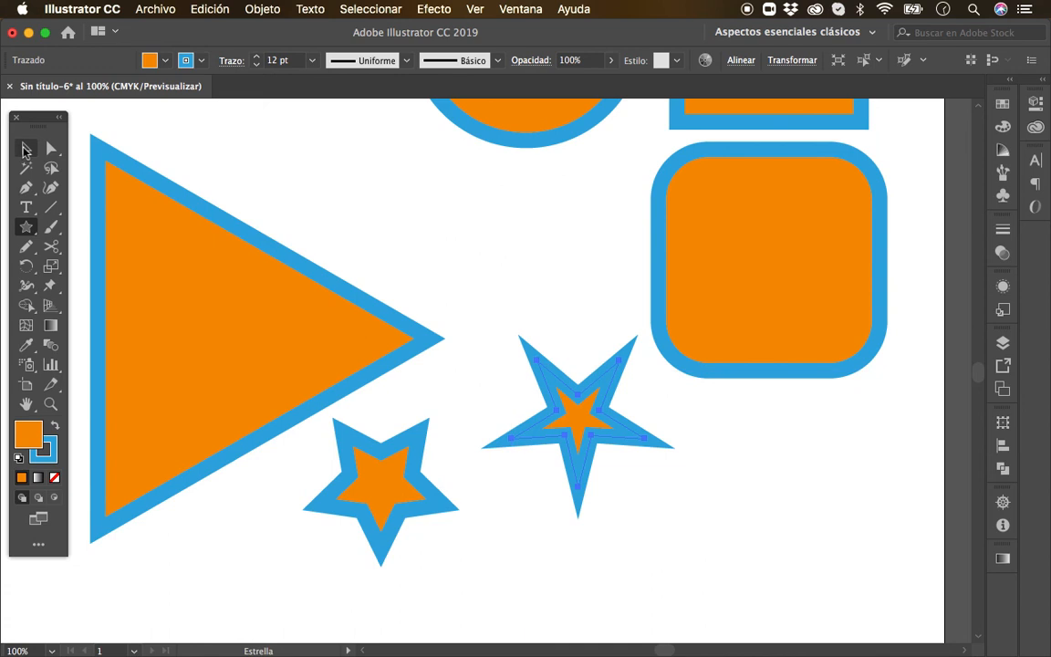
pyautogui.press('v')
pyautogui.click(576, 342)
pyautogui.moveTo(596, 424); pyautogui.dragTo(603, 376)
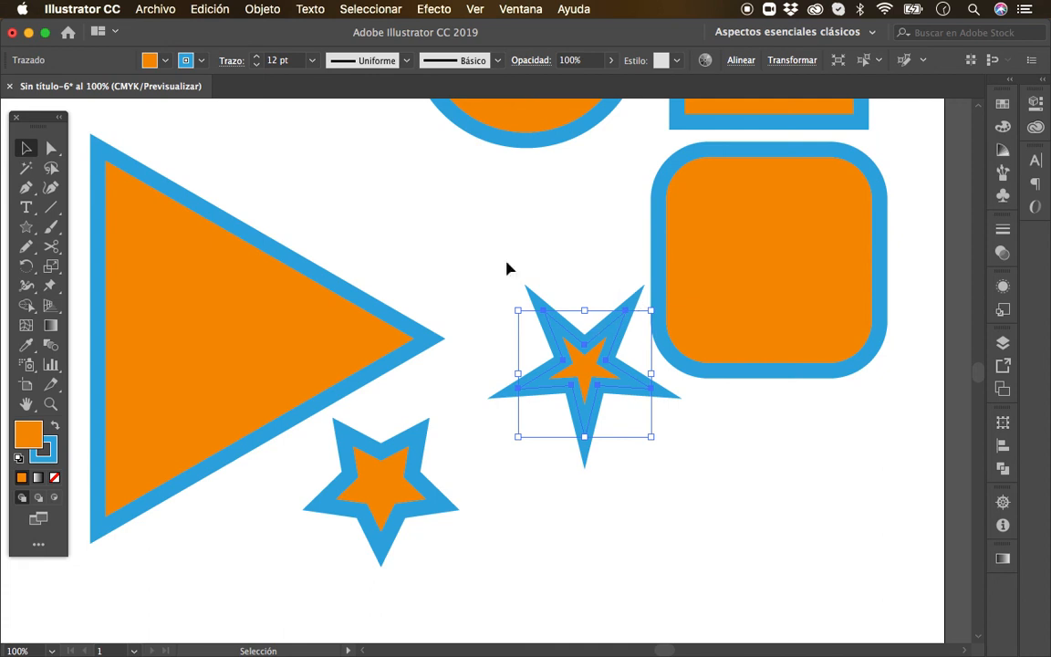
# - Compare the two stars and examine the whole artboard with nothing selected
pyautogui.click(374, 508)
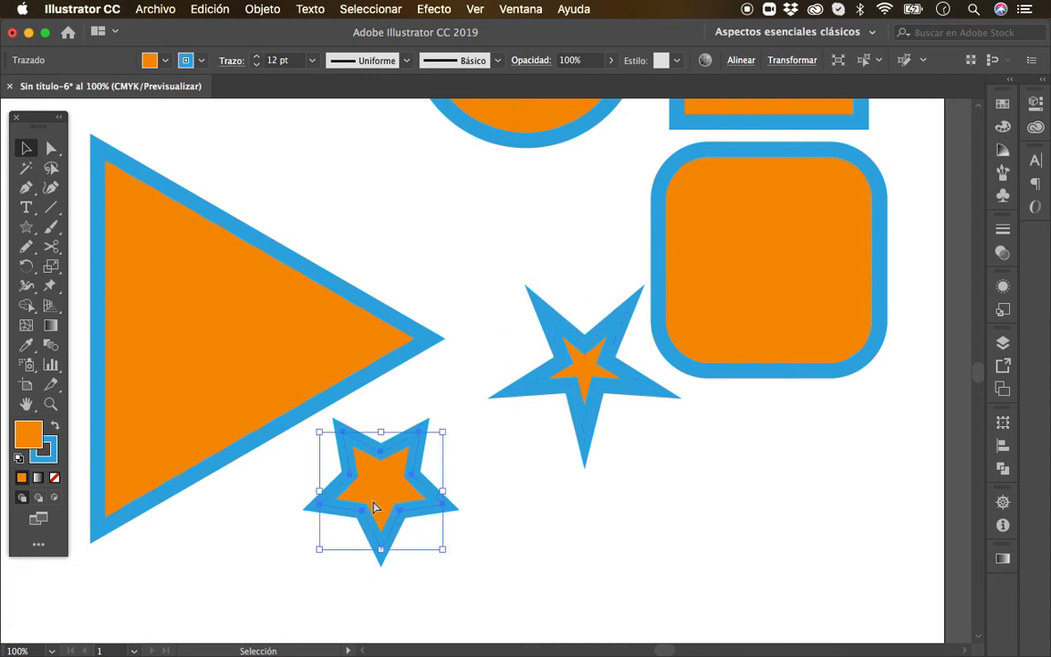
pyautogui.press('a')
pyautogui.hotkey('ctrl', '-')
pyautogui.hotkey('ctrl', '-')
pyautogui.hotkey('ctrl', '-')
pyautogui.press('v')
pyautogui.hotkey('ctrl', '-')
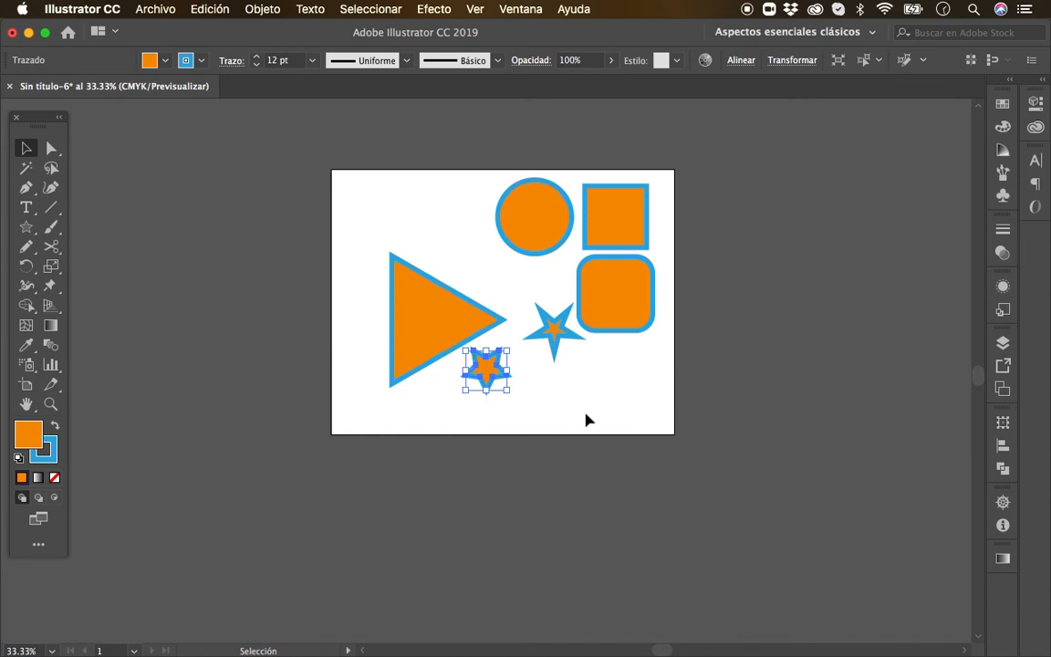
pyautogui.click(586, 419)
pyautogui.scroll(3, 584, 418)
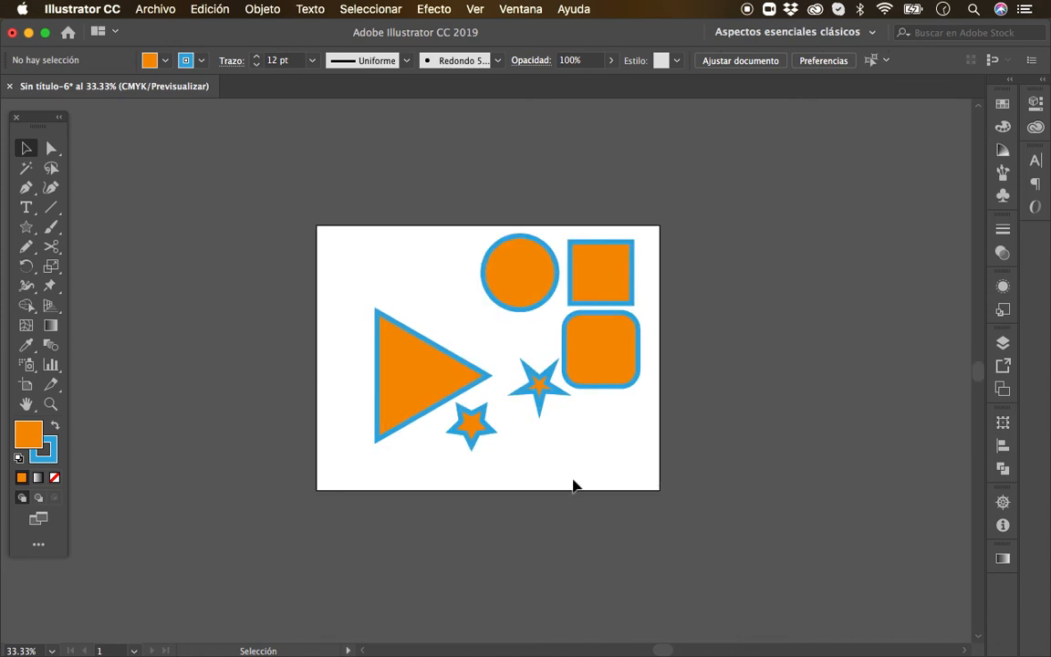